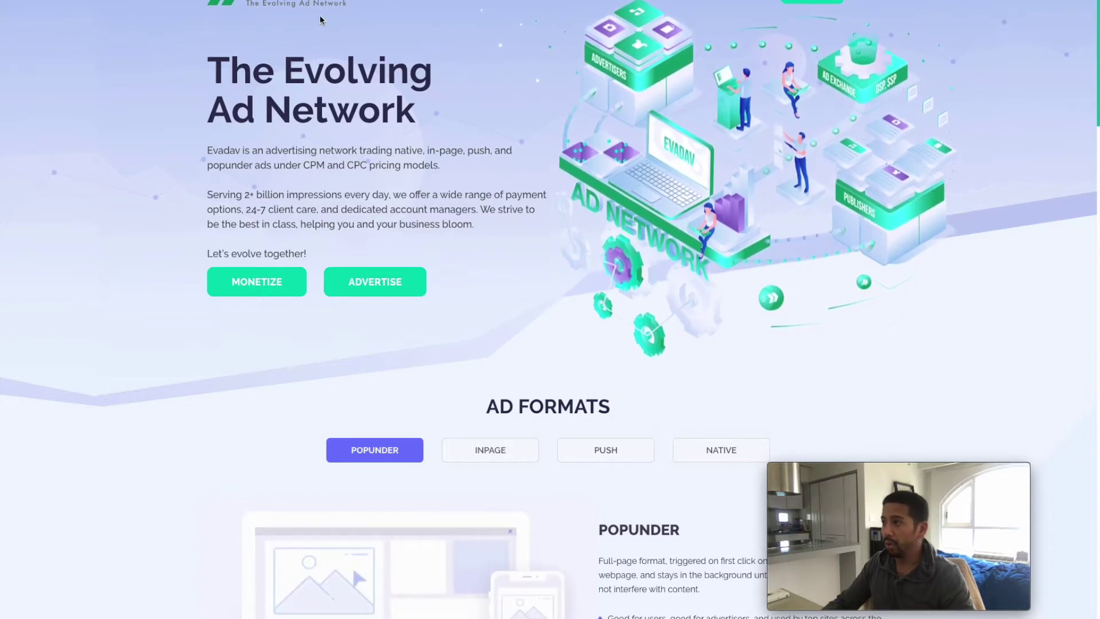
scroll(598, 190, down, 2)
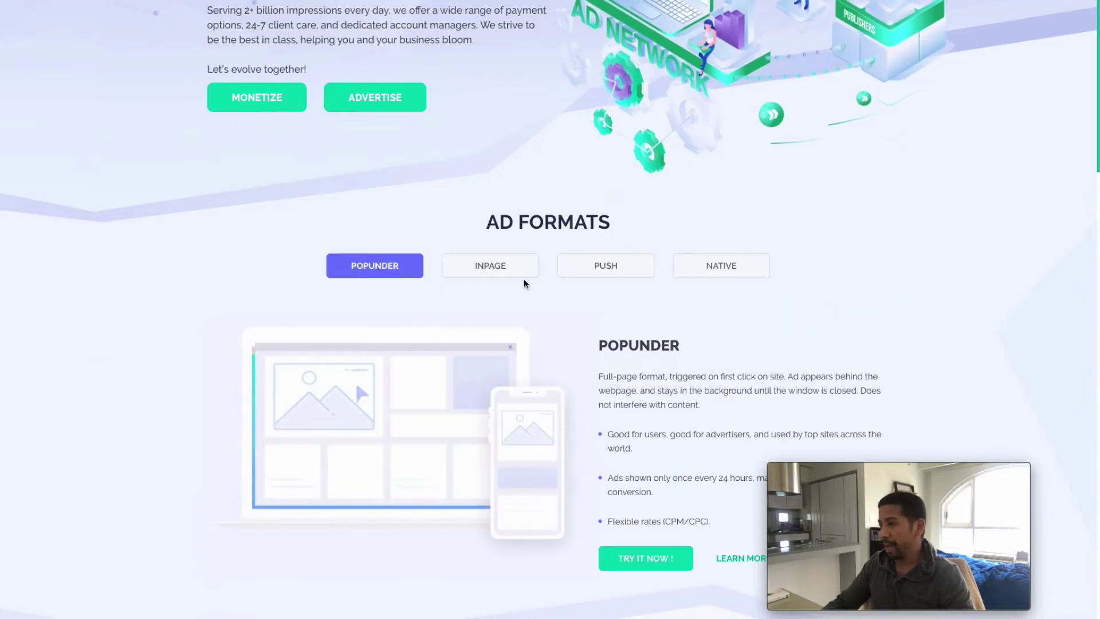
scroll(710, 272, down, 5)
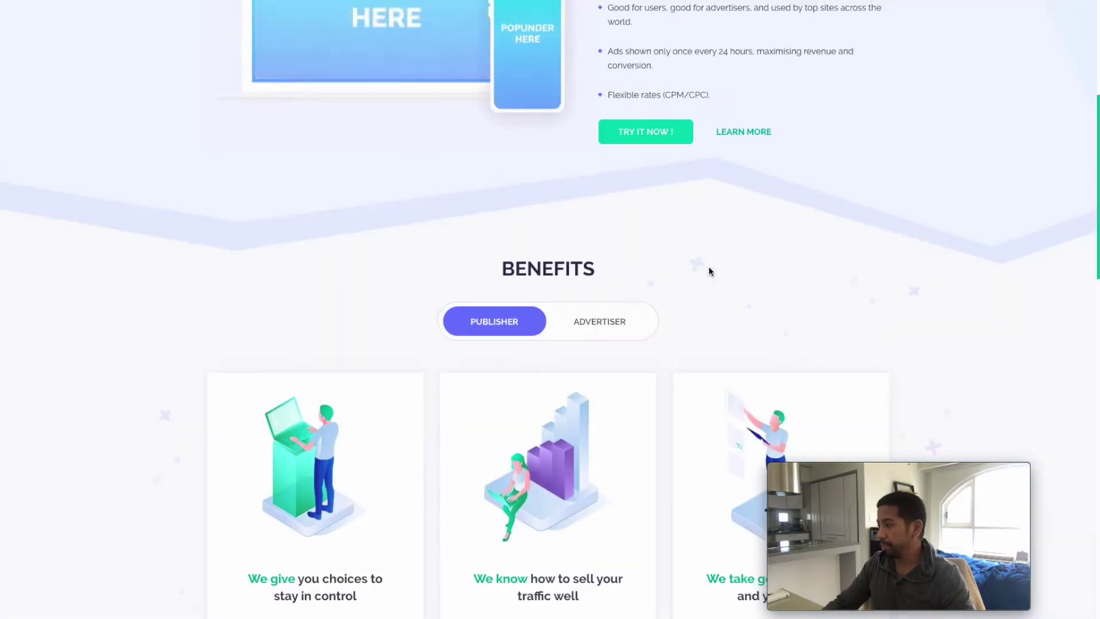
scroll(710, 271, up, 8)
scroll(710, 271, down, 10)
scroll(710, 272, up, 5)
scroll(710, 269, up, 5)
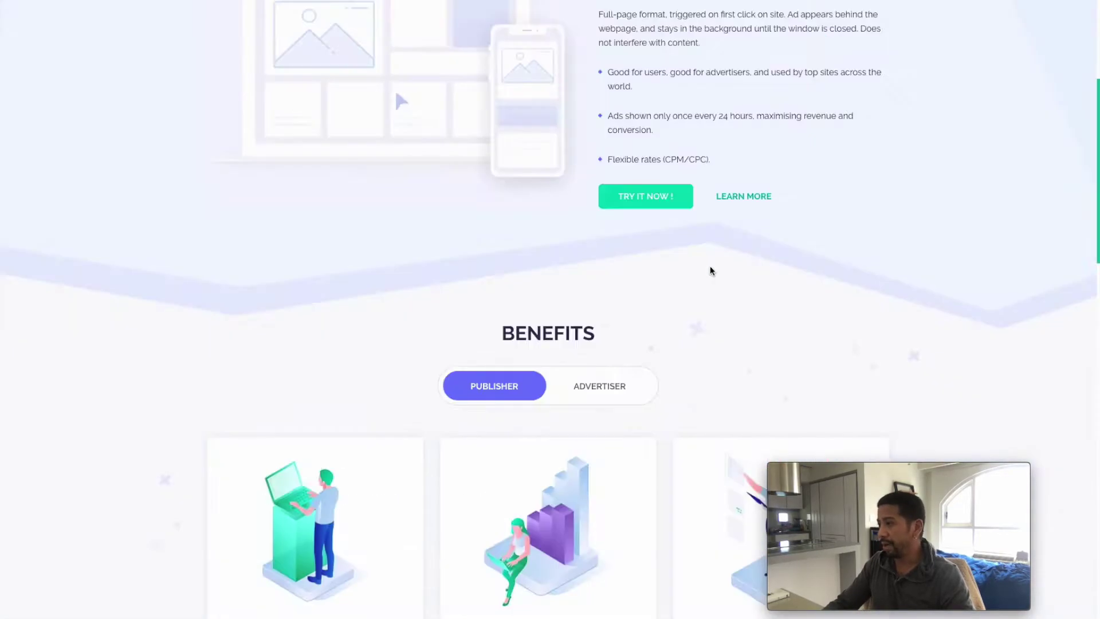
scroll(710, 268, up, 4)
scroll(710, 268, up, 3)
scroll(748, 305, down, 5)
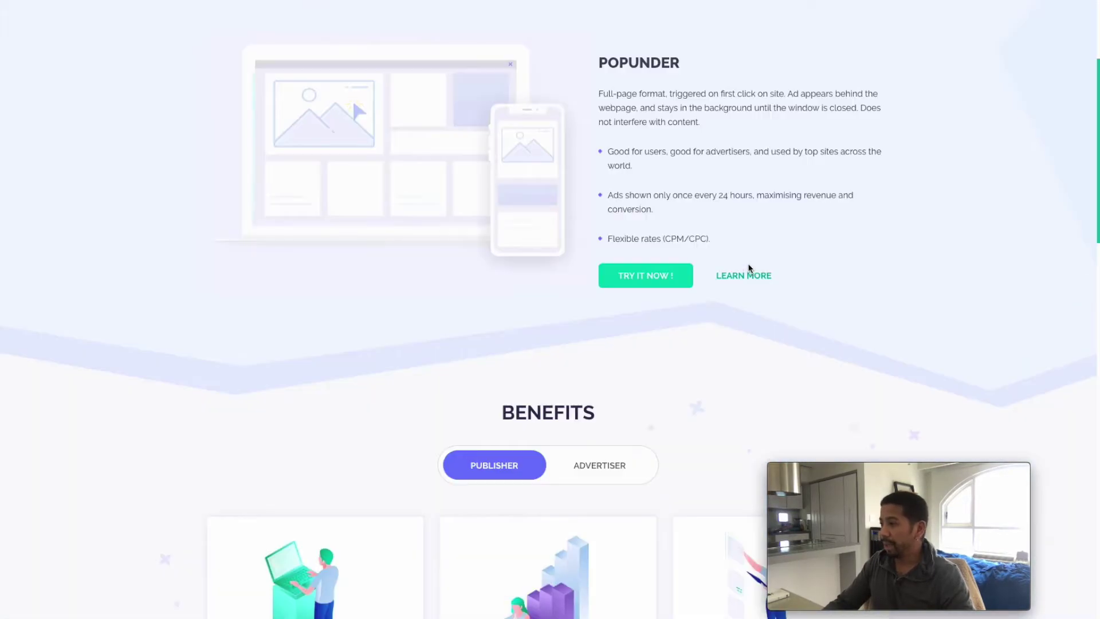
scroll(751, 272, up, 4)
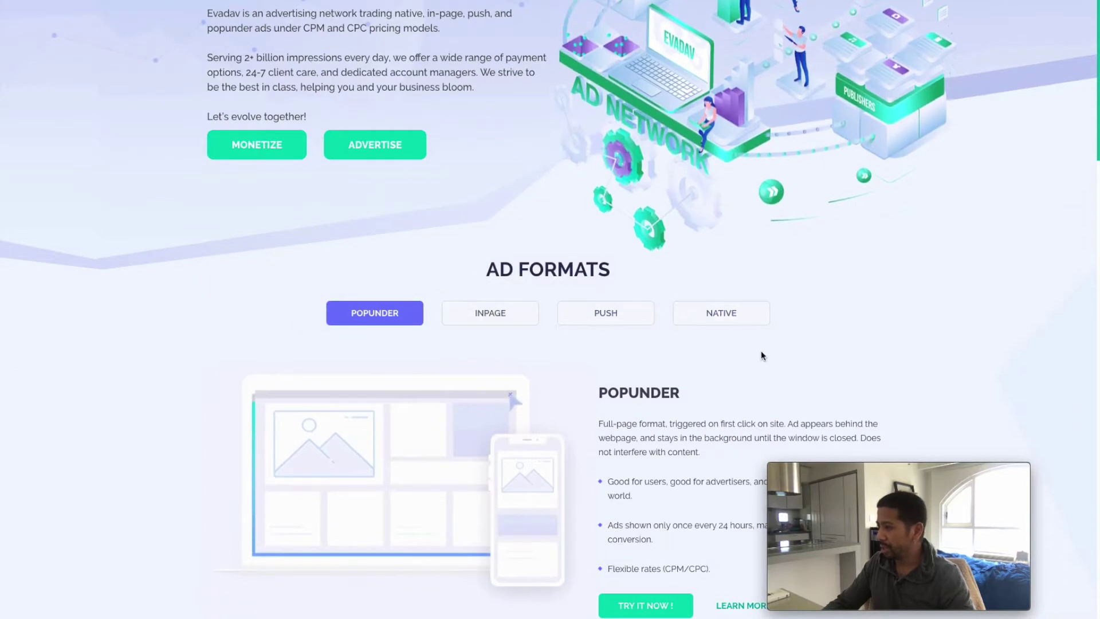
scroll(760, 353, up, 2)
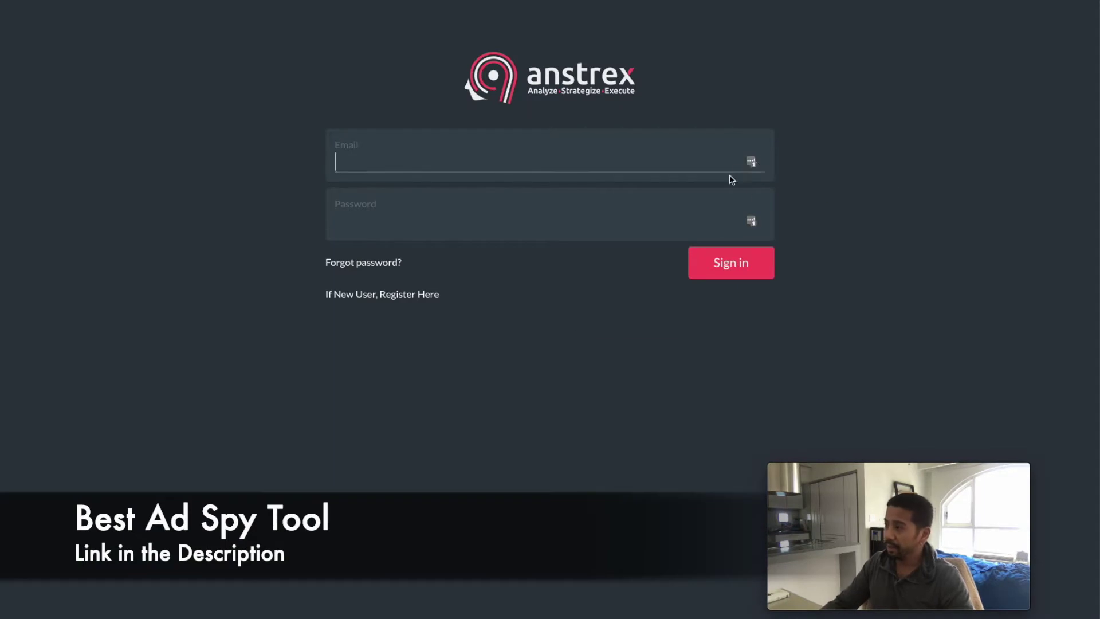
- Sign in with the LastPass-filled credentials and bring up the Anstrex product switcher
click(752, 162)
click(644, 238)
click(743, 268)
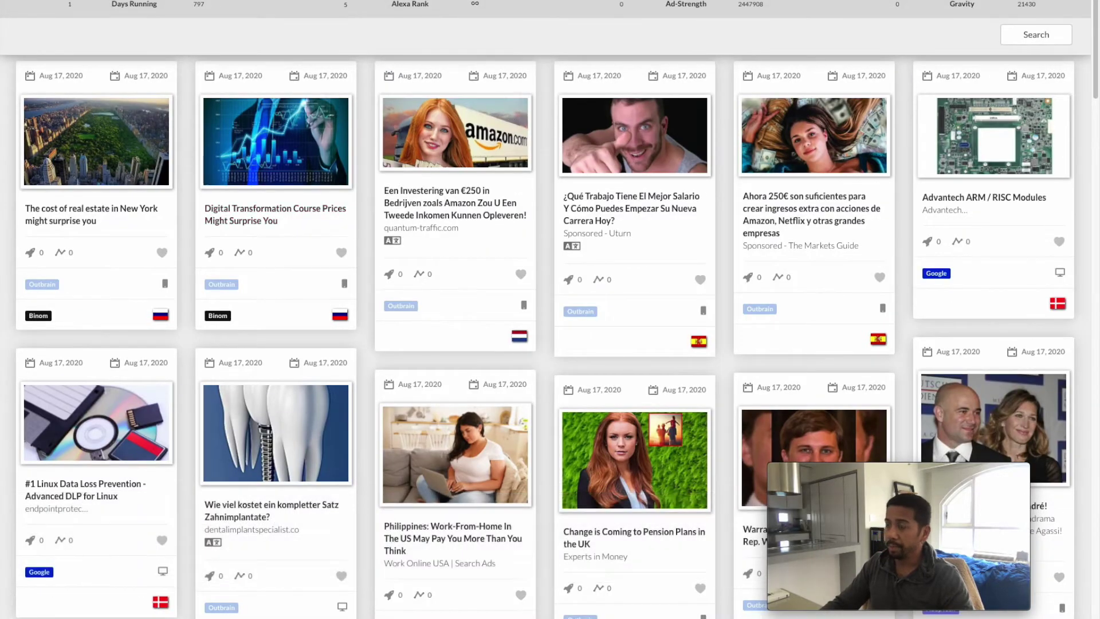
click(95, 4)
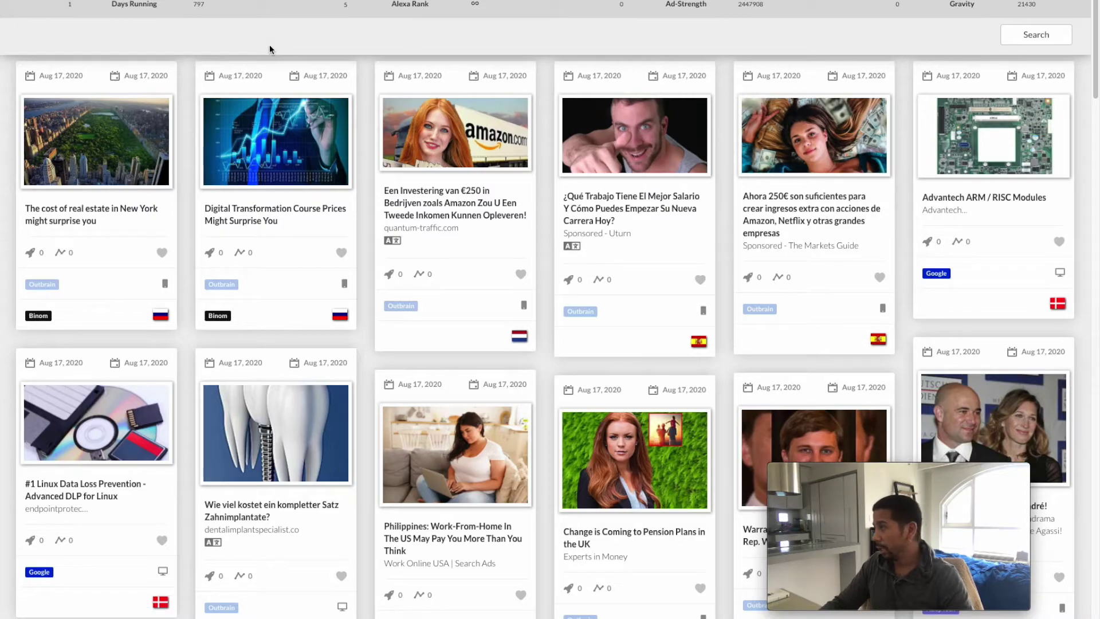
scroll(273, 58, down, 5)
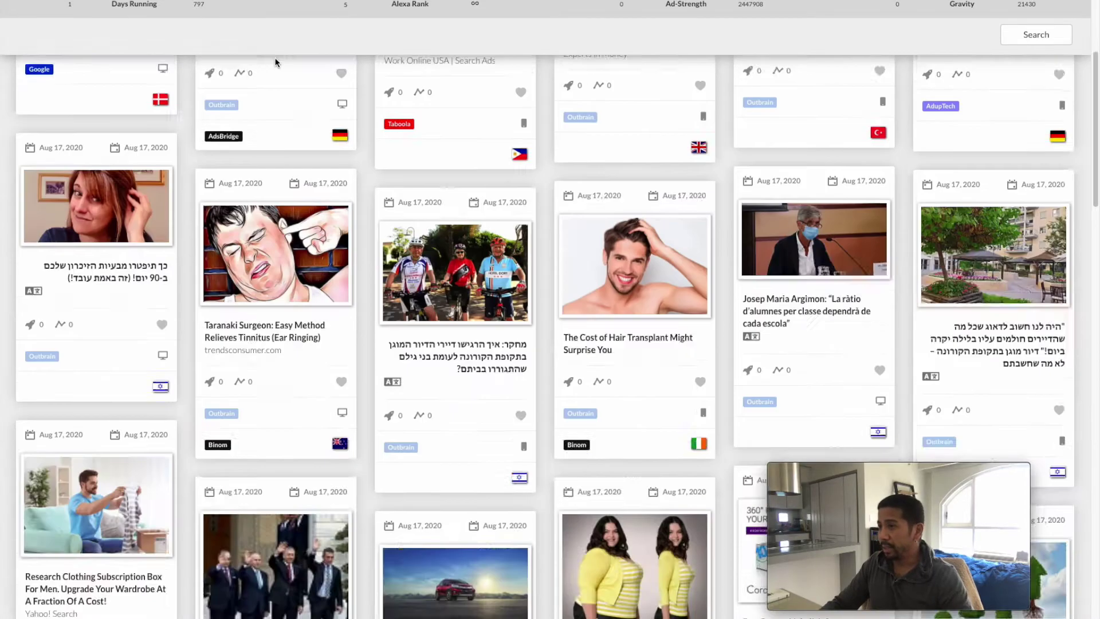
scroll(275, 59, down, 5)
scroll(276, 59, down, 4)
scroll(278, 58, up, 5)
scroll(277, 58, up, 5)
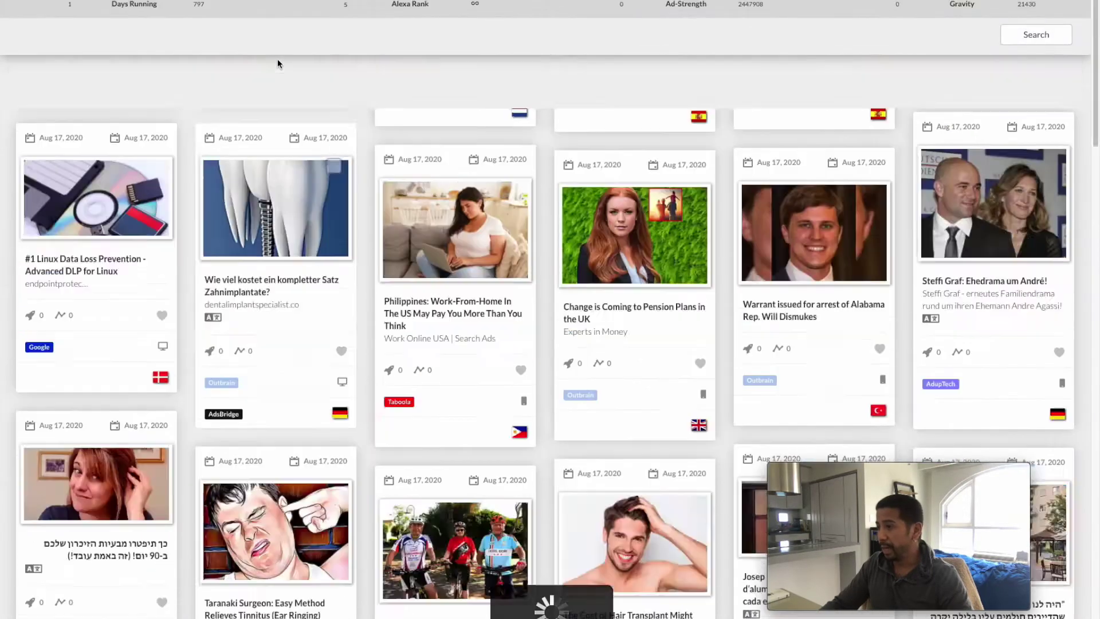
scroll(278, 59, up, 4)
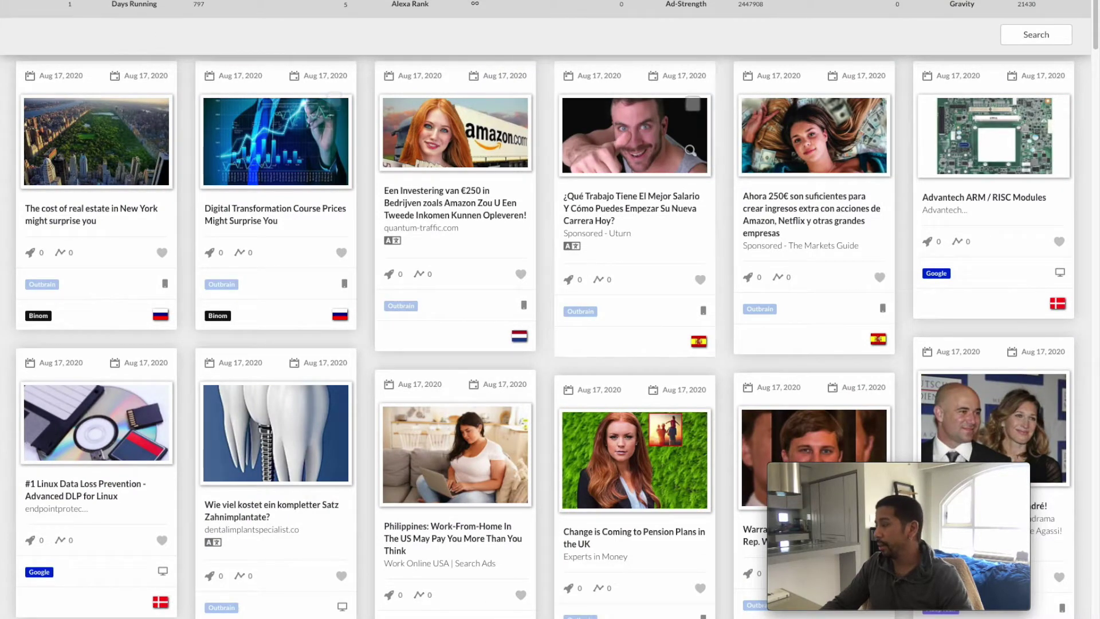
- Switch to Anstrex Push, filter results to the TopOffers affiliate network, then clear that filter
click(130, 3)
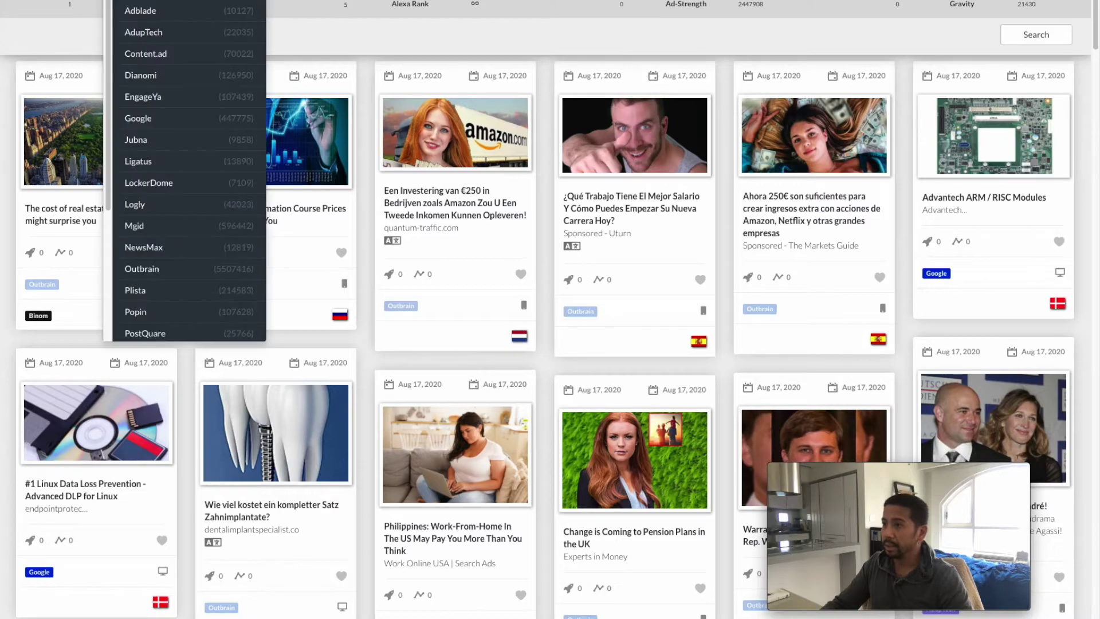
click(90, 14)
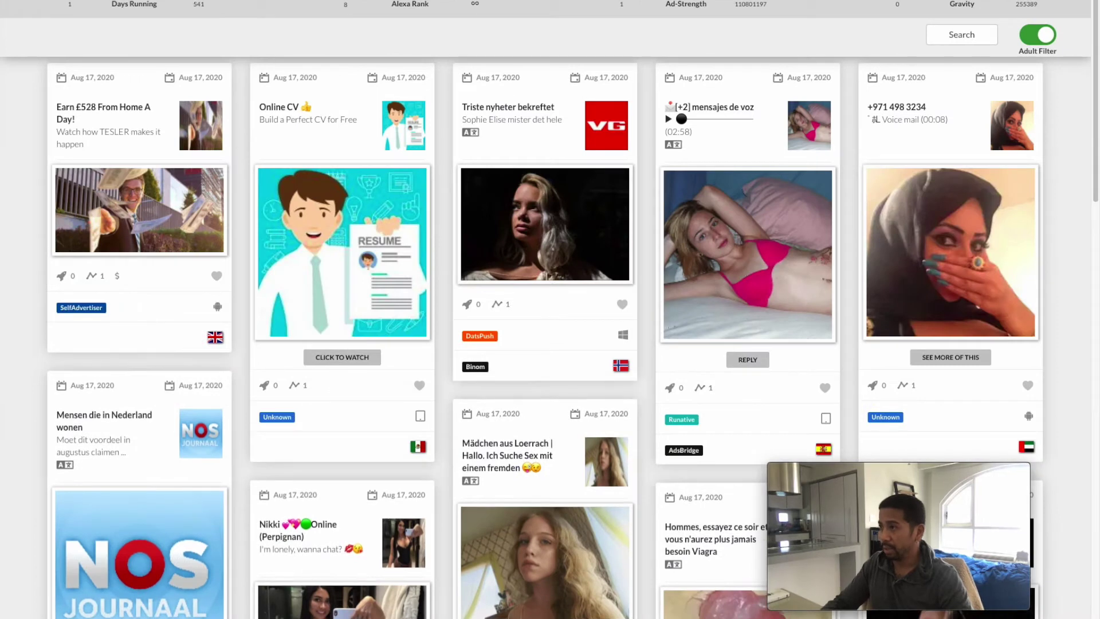
click(429, 7)
mouse_move(425, 139)
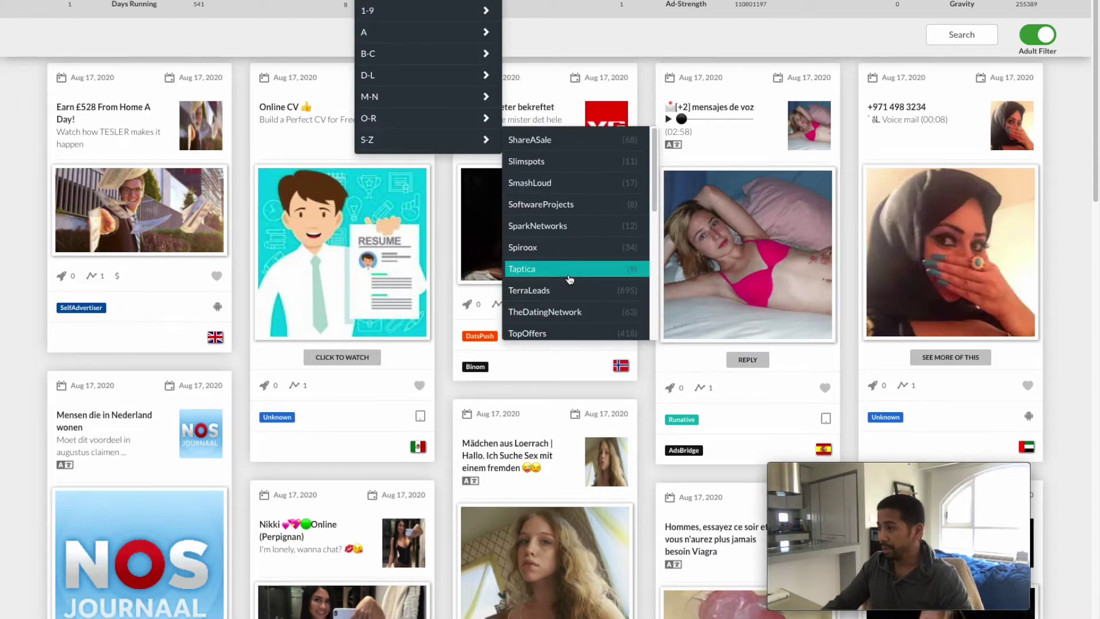
scroll(555, 275, down, 1)
click(559, 308)
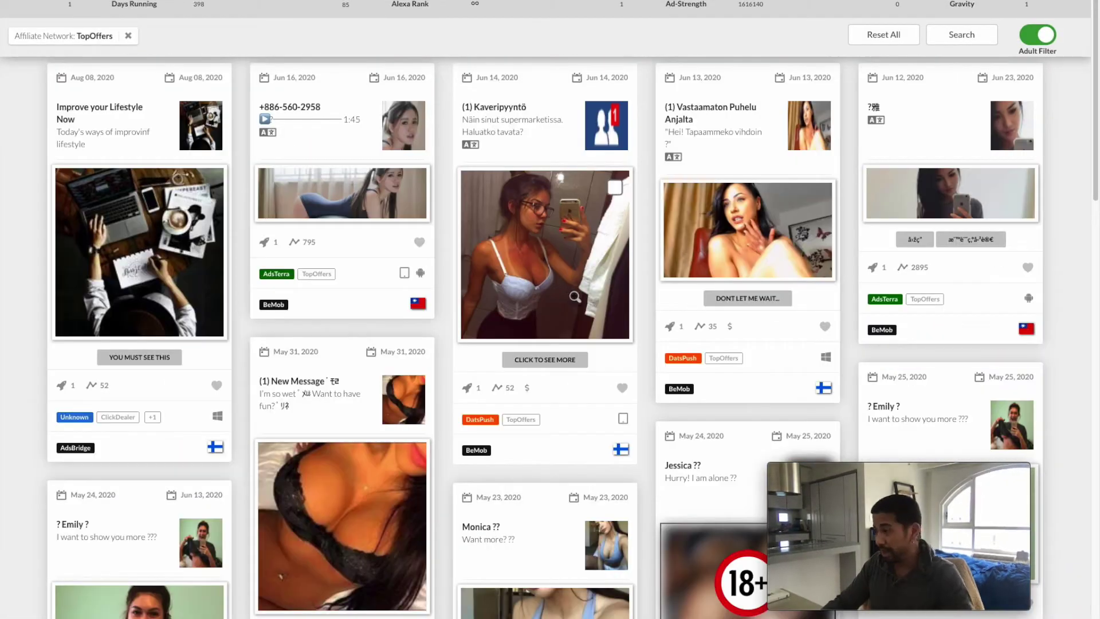
scroll(642, 158, down, 5)
scroll(646, 156, down, 5)
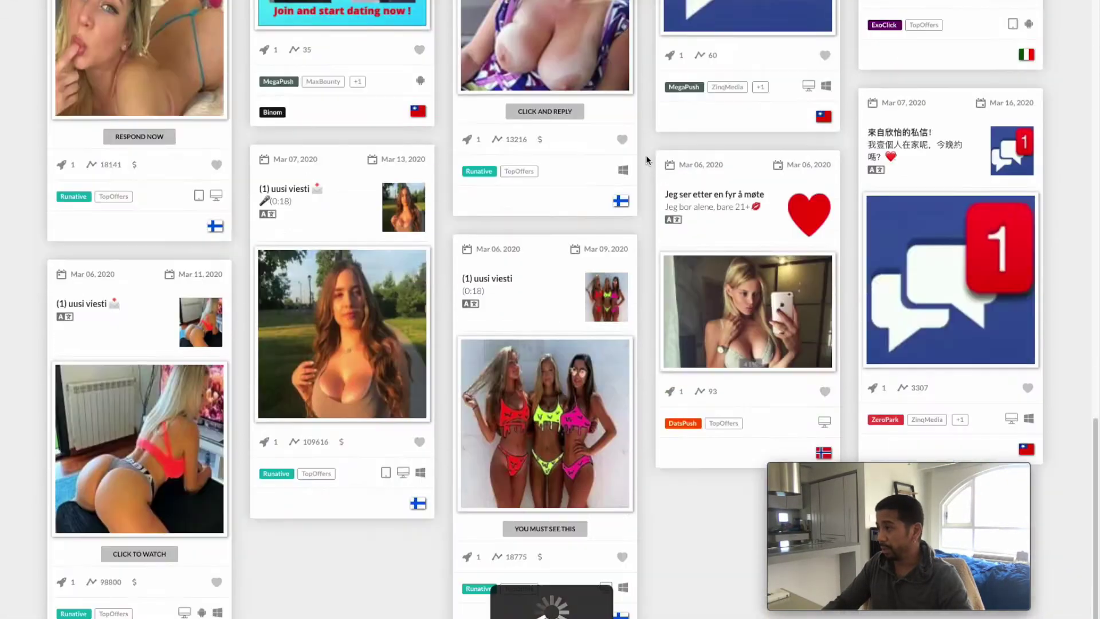
scroll(645, 154, down, 3)
scroll(646, 155, down, 5)
scroll(646, 154, down, 5)
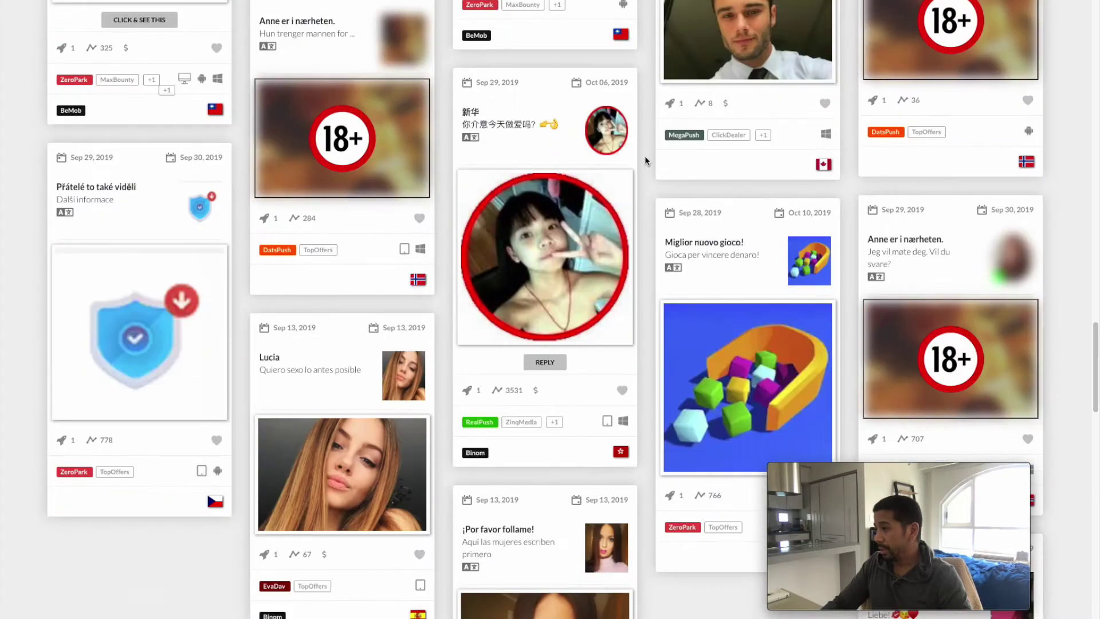
scroll(645, 156, down, 5)
scroll(645, 156, down, 5)
scroll(646, 154, down, 5)
scroll(645, 155, down, 5)
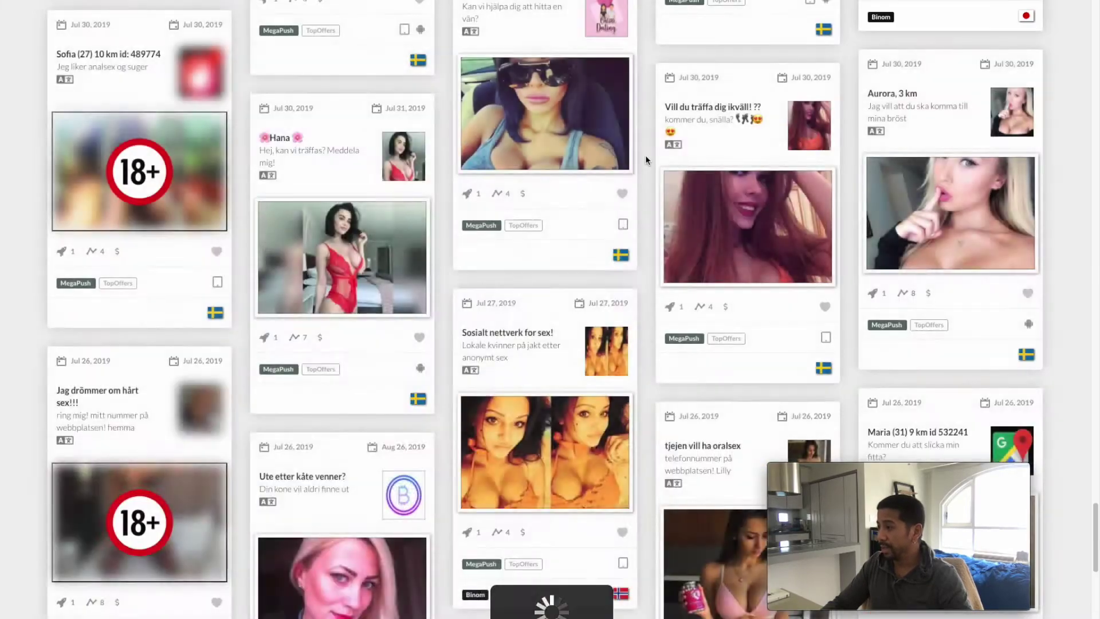
scroll(646, 155, down, 5)
scroll(645, 154, down, 5)
scroll(646, 155, down, 5)
scroll(645, 155, down, 5)
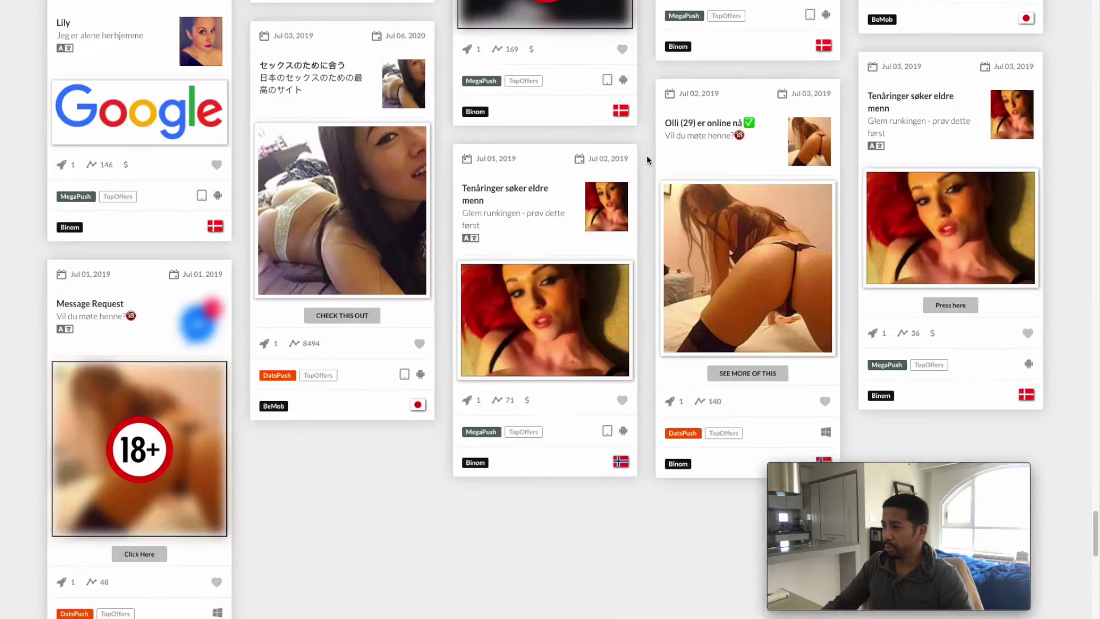
scroll(646, 155, down, 5)
scroll(646, 155, down, 5)
scroll(647, 199, up, 5)
scroll(647, 199, up, 5)
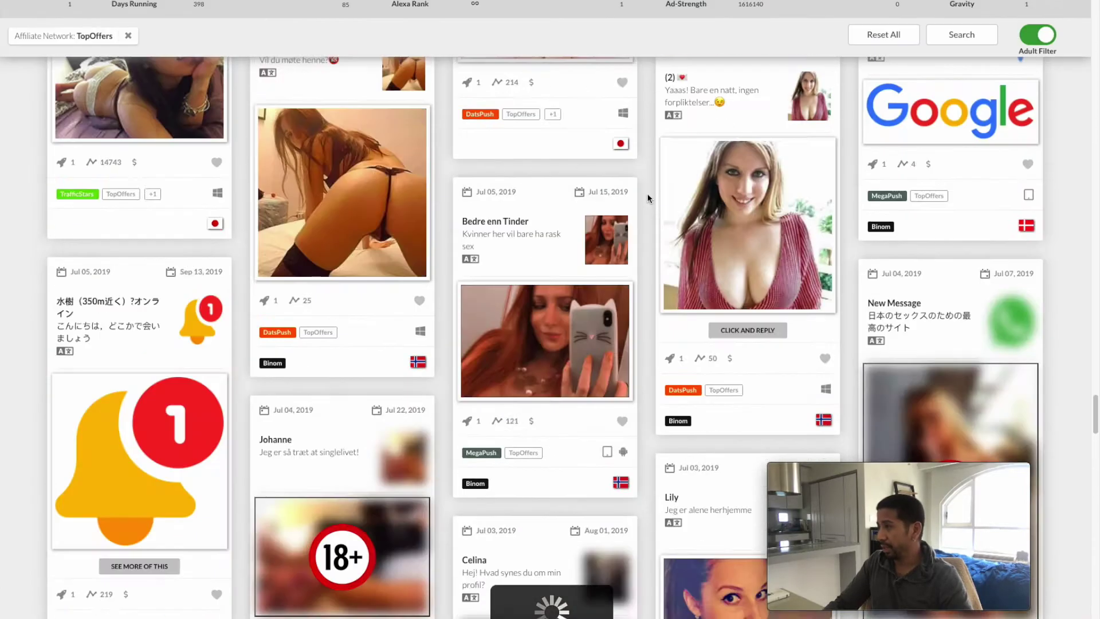
scroll(648, 194, up, 5)
scroll(650, 192, up, 5)
scroll(648, 189, up, 5)
scroll(649, 188, up, 5)
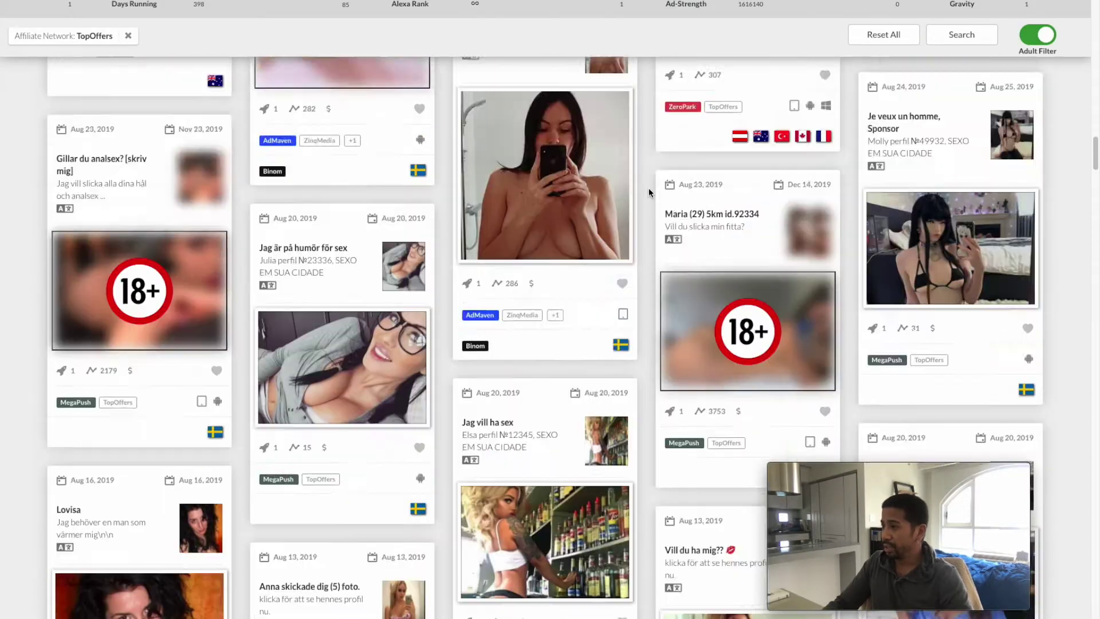
scroll(649, 187, up, 5)
scroll(651, 187, up, 5)
scroll(652, 188, up, 5)
scroll(651, 187, up, 5)
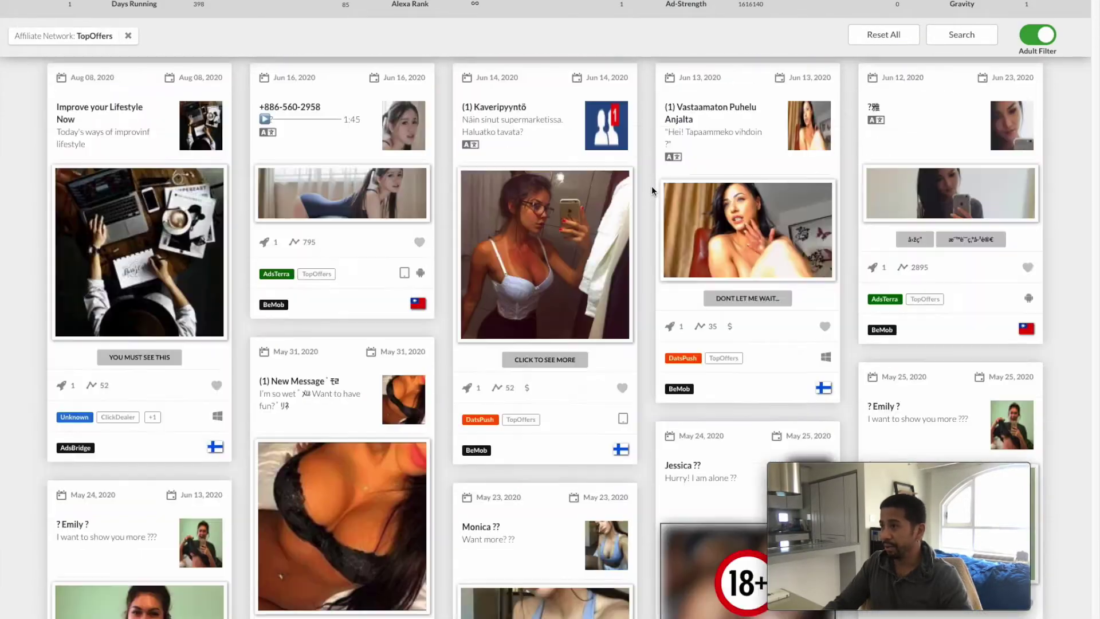
click(858, 42)
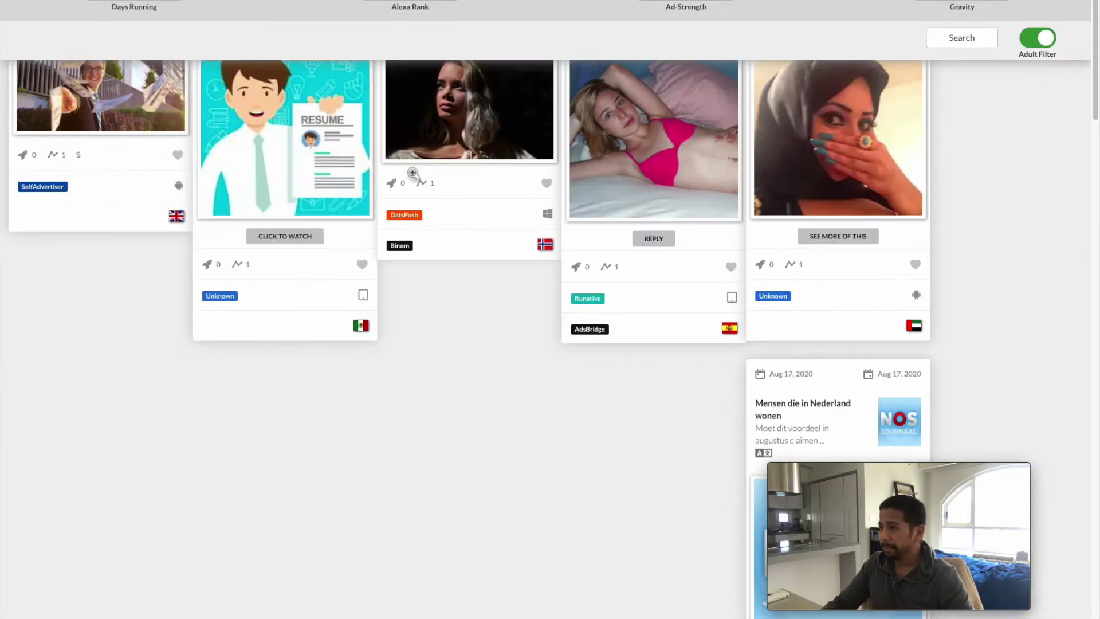
scroll(468, 223, up, 2)
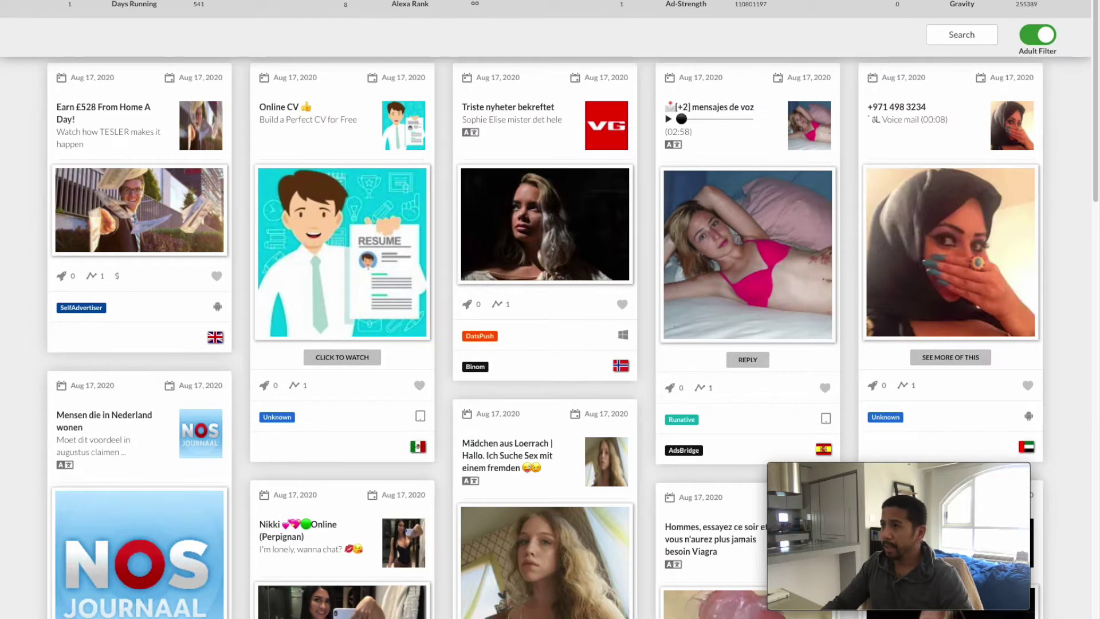
- Filter the push ad results to the EvaDav ad network
click(180, 164)
scroll(178, 291, down, 1)
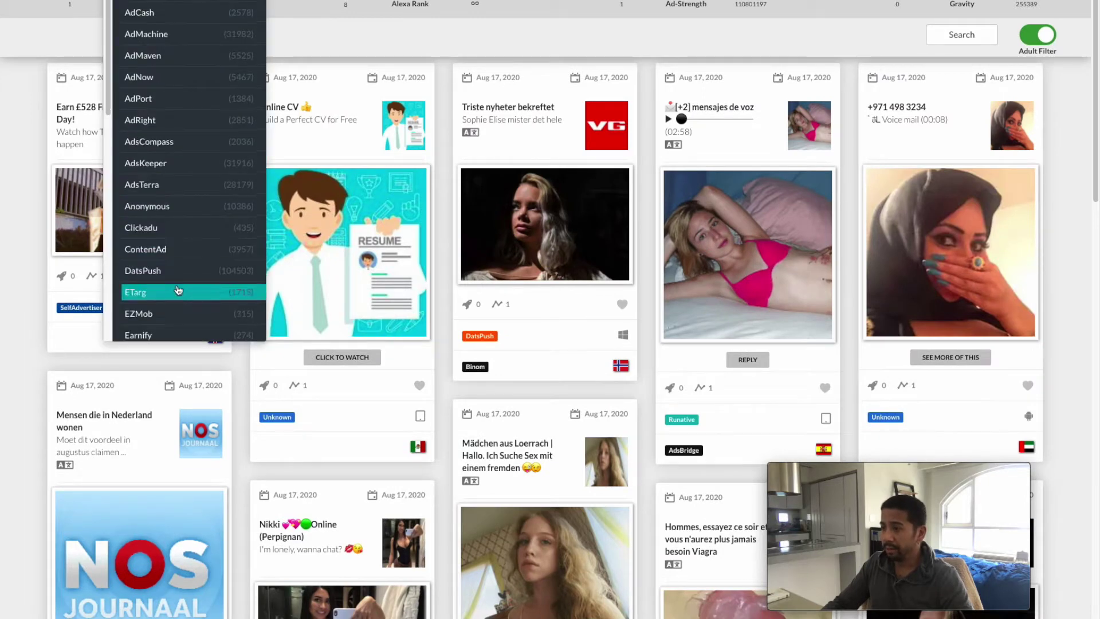
scroll(177, 250, down, 1)
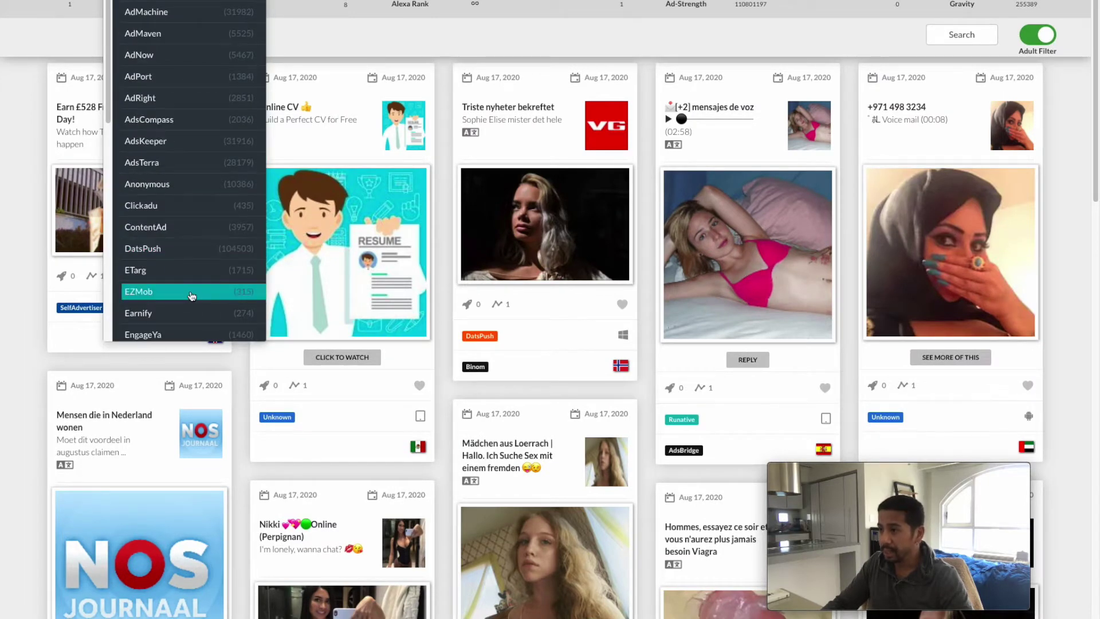
scroll(180, 288, down, 4)
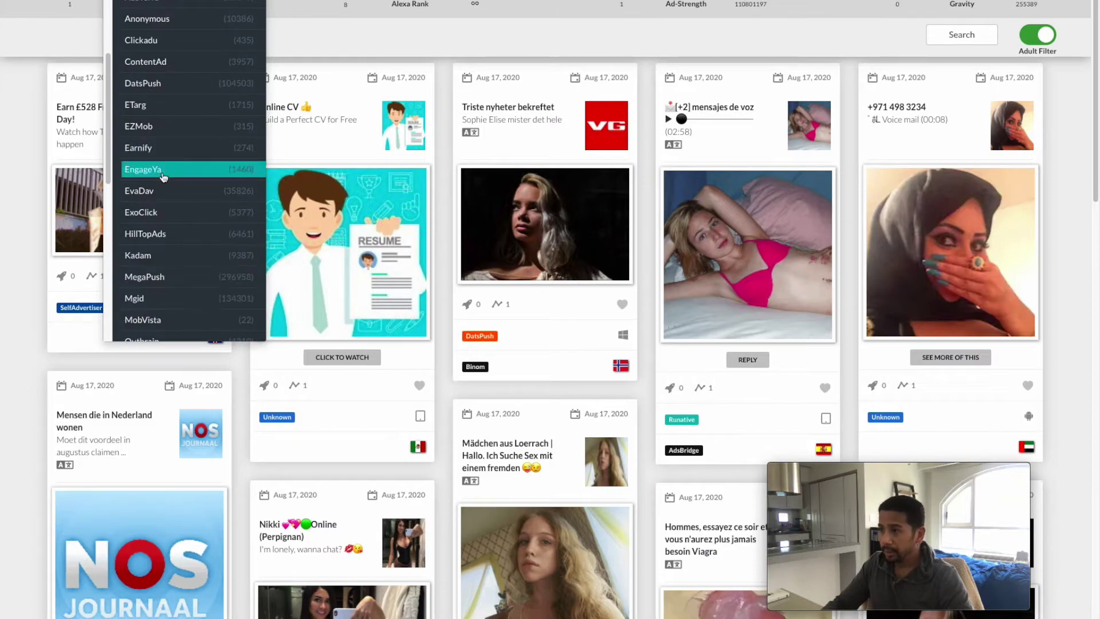
click(162, 191)
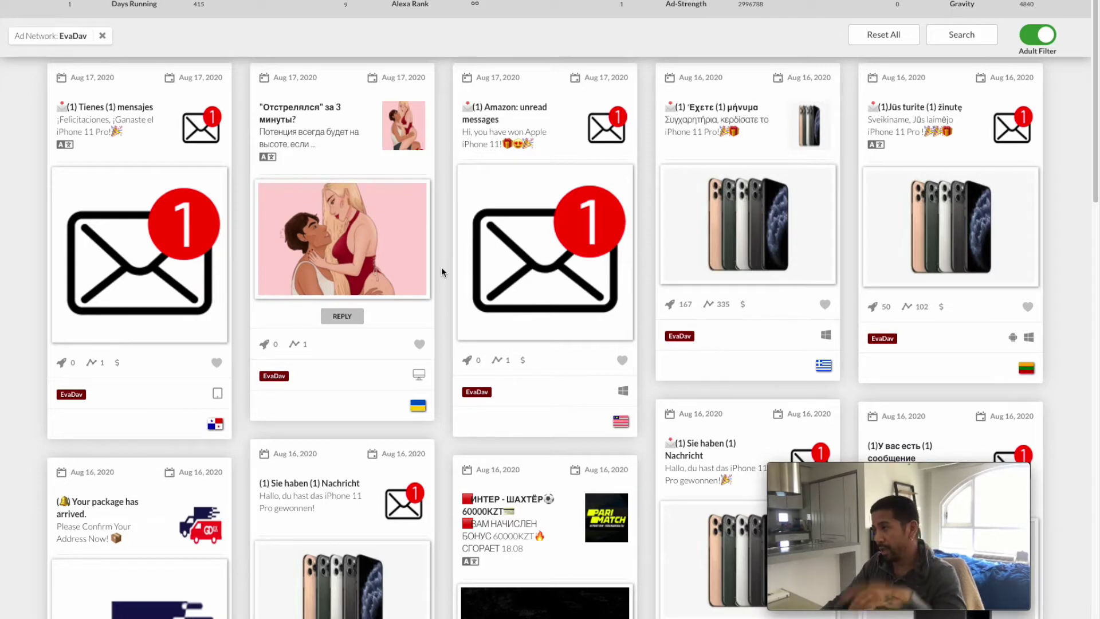
mouse_move(545, 250)
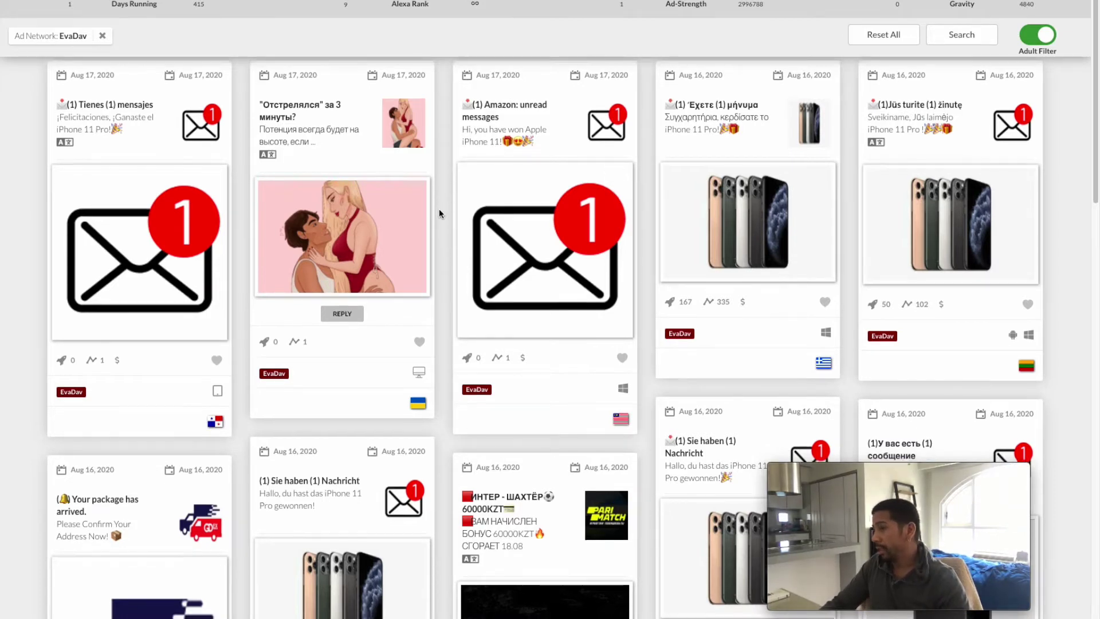
scroll(442, 211, down, 1)
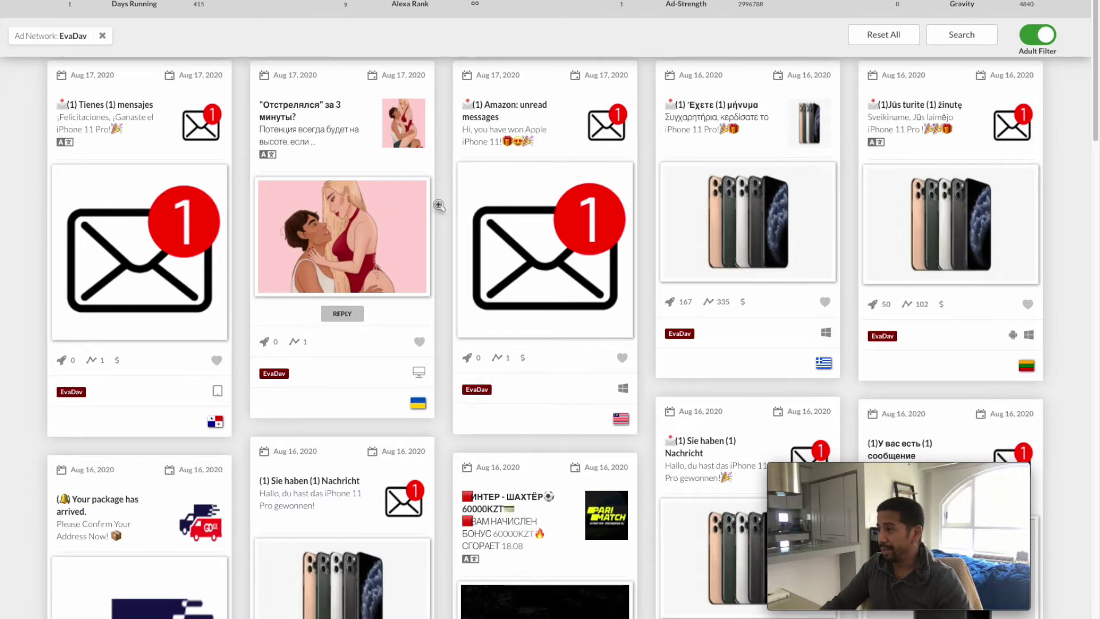
scroll(439, 205, down, 3)
scroll(440, 205, down, 5)
scroll(439, 205, down, 2)
scroll(439, 205, down, 3)
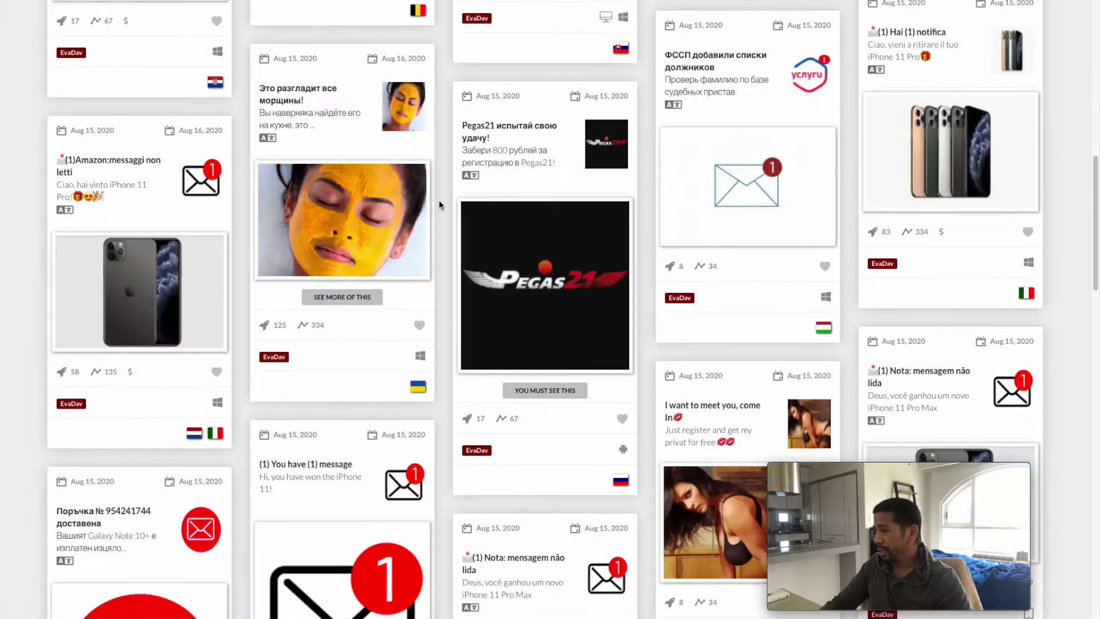
scroll(439, 206, down, 5)
scroll(437, 205, up, 4)
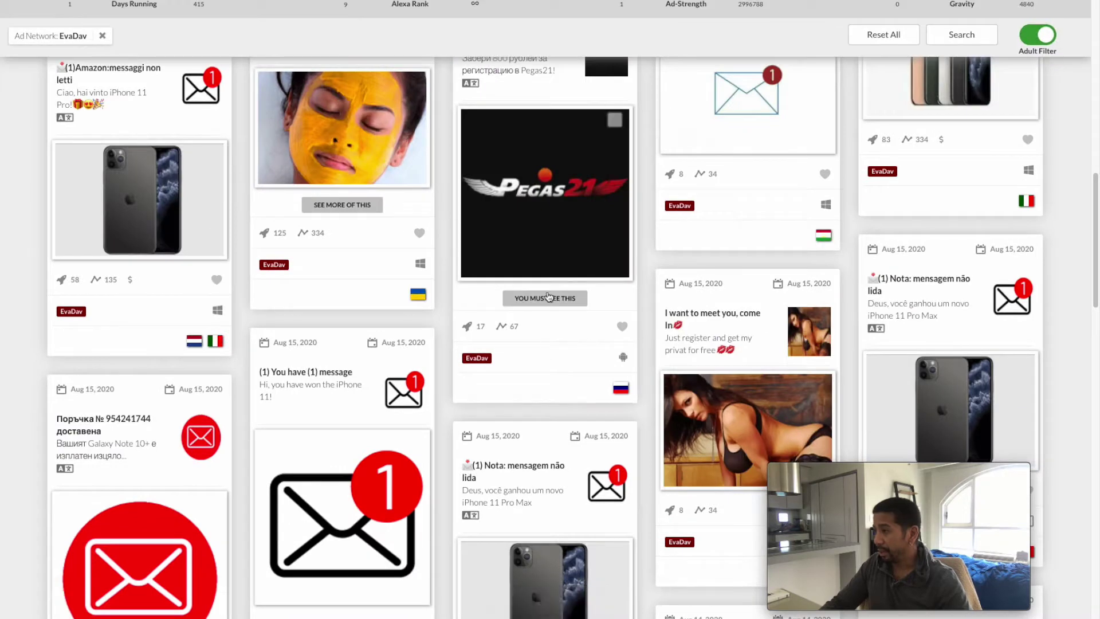
scroll(549, 298, up, 3)
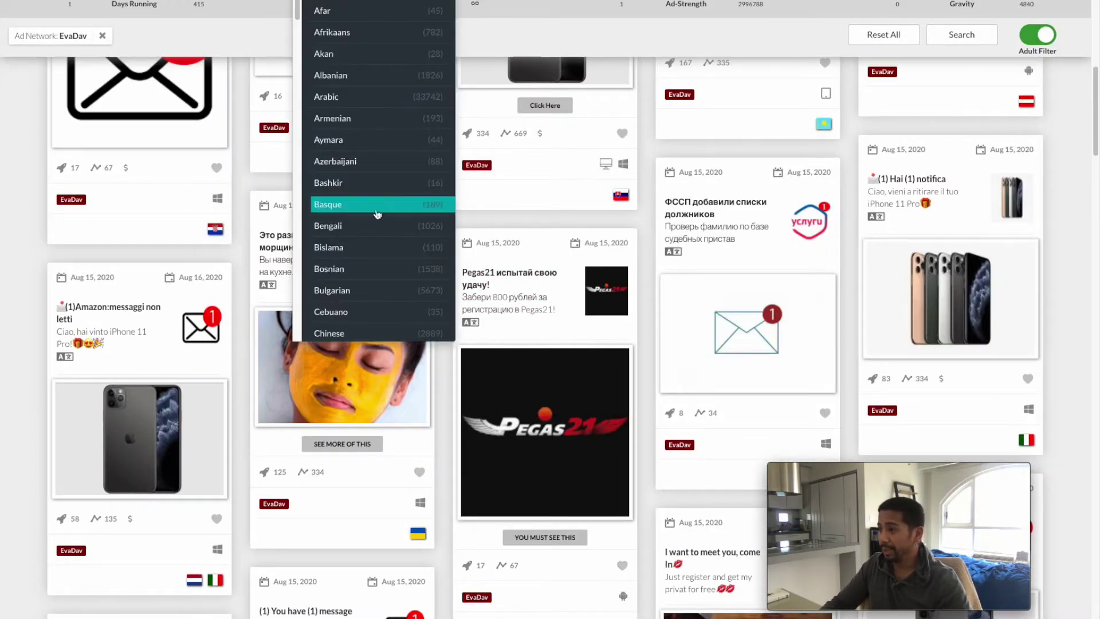
scroll(391, 159, down, 1)
scroll(384, 174, down, 3)
- Add English to the language filter and refresh the EvaDav results with Search
click(370, 222)
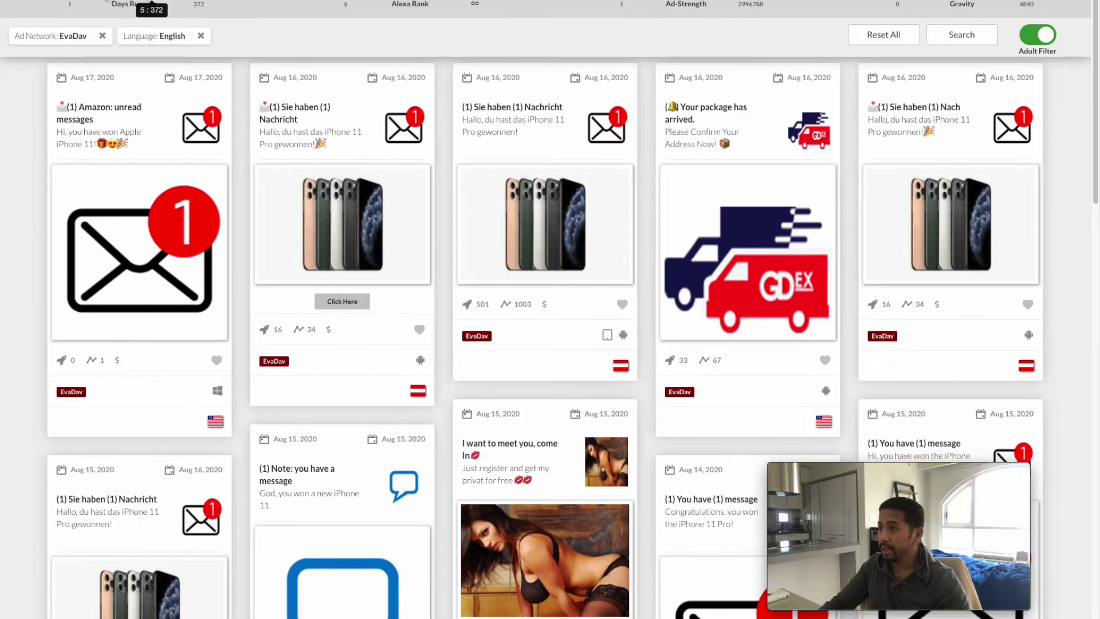
click(137, 5)
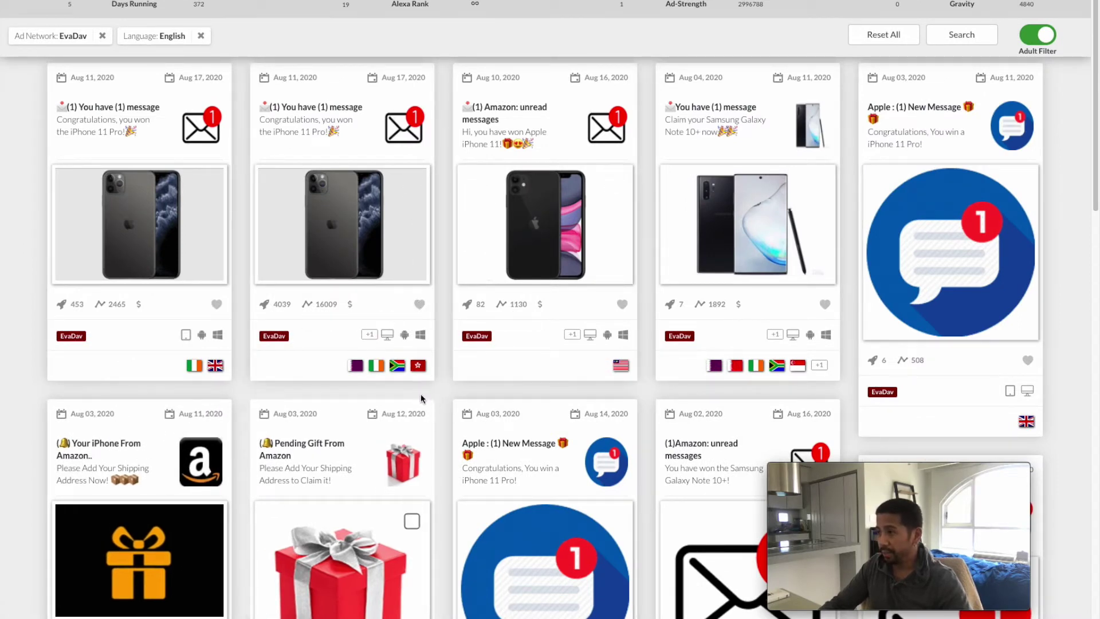
mouse_move(342, 224)
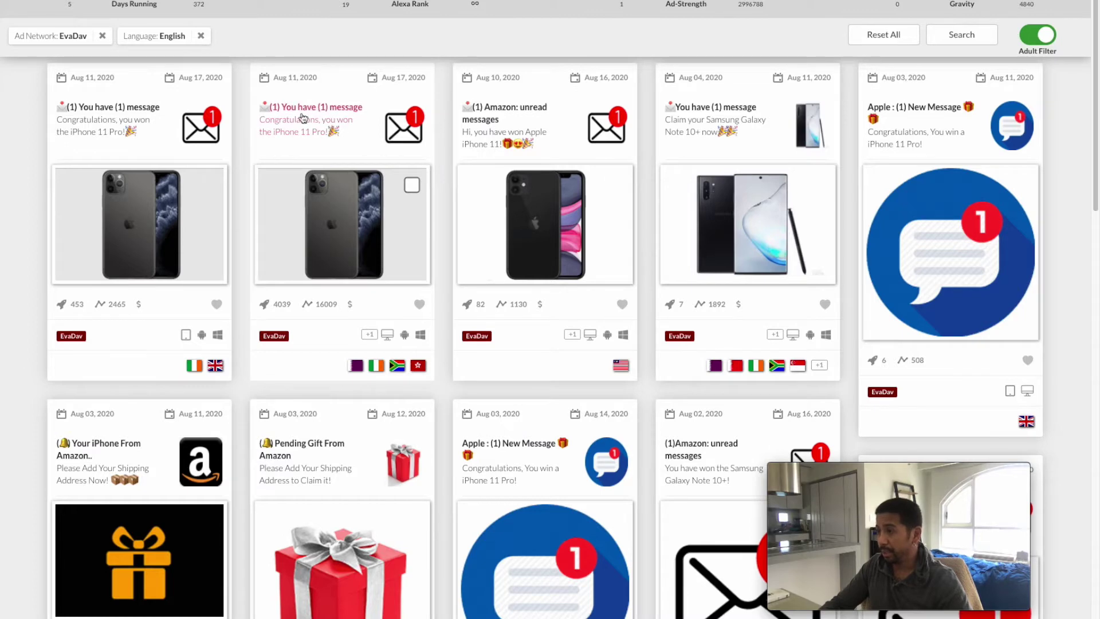
- Inspect the first iPhone ad's details and its full landing page, then close the panel
click(301, 128)
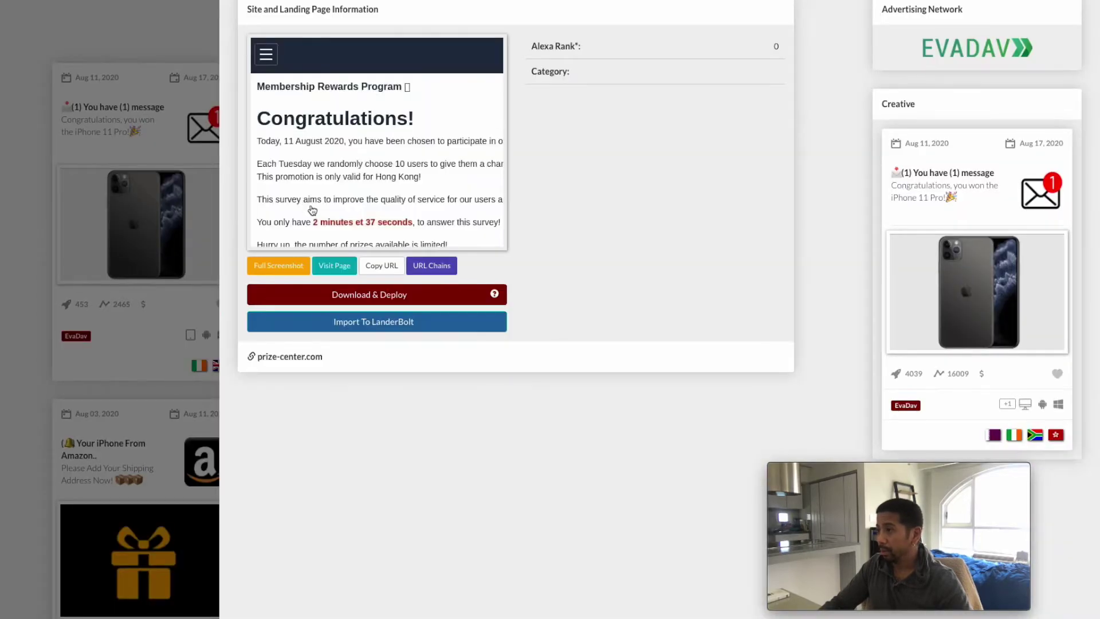
right_click(374, 234)
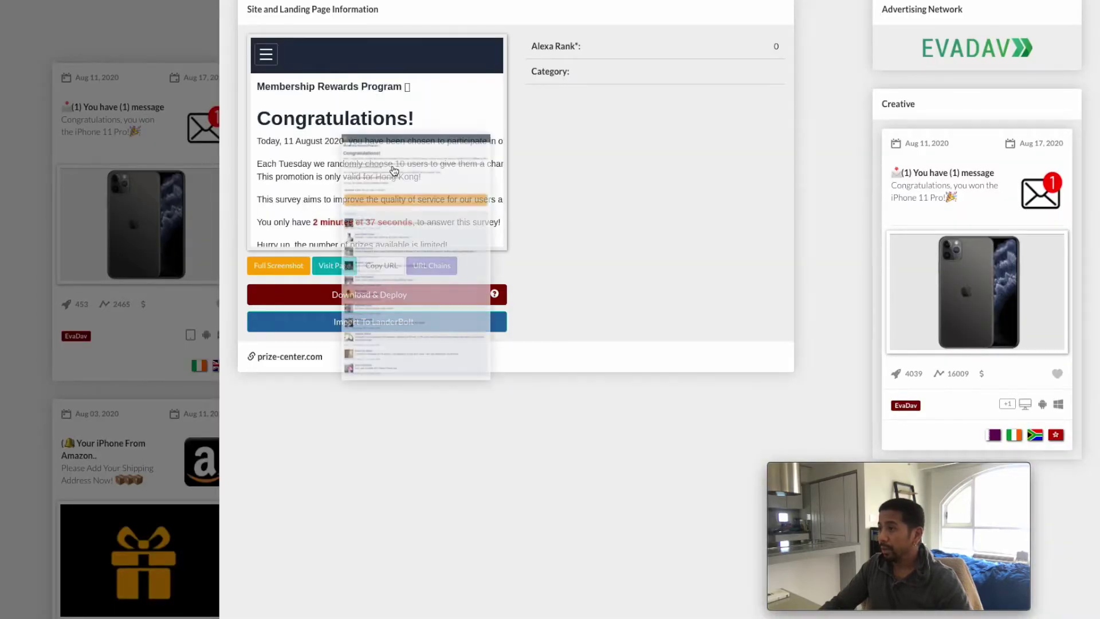
key(Escape)
click(400, 172)
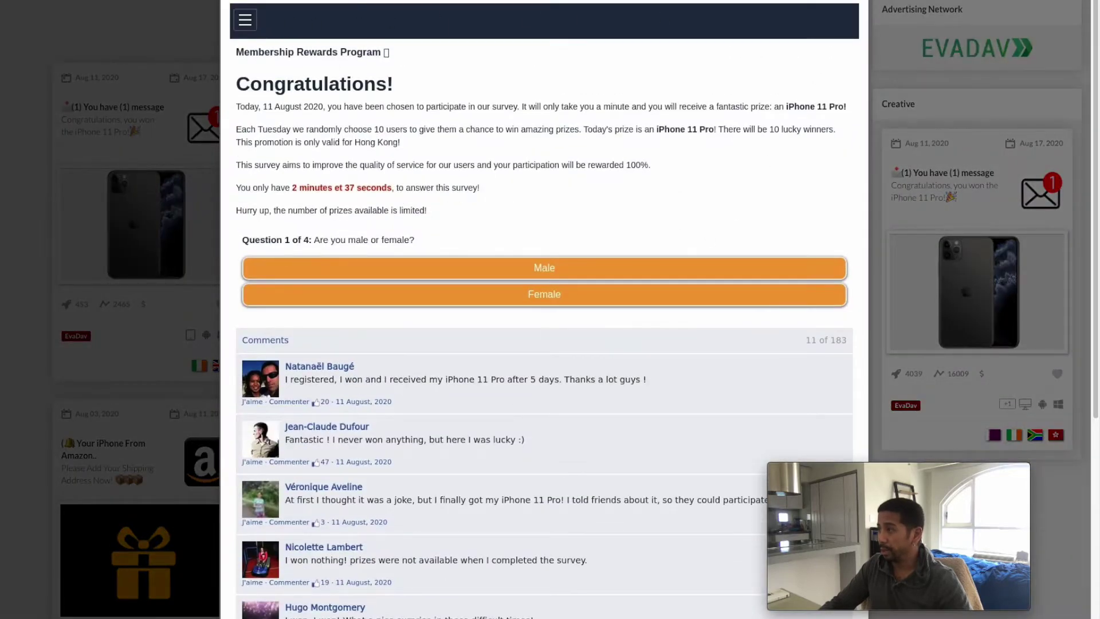
key(Escape)
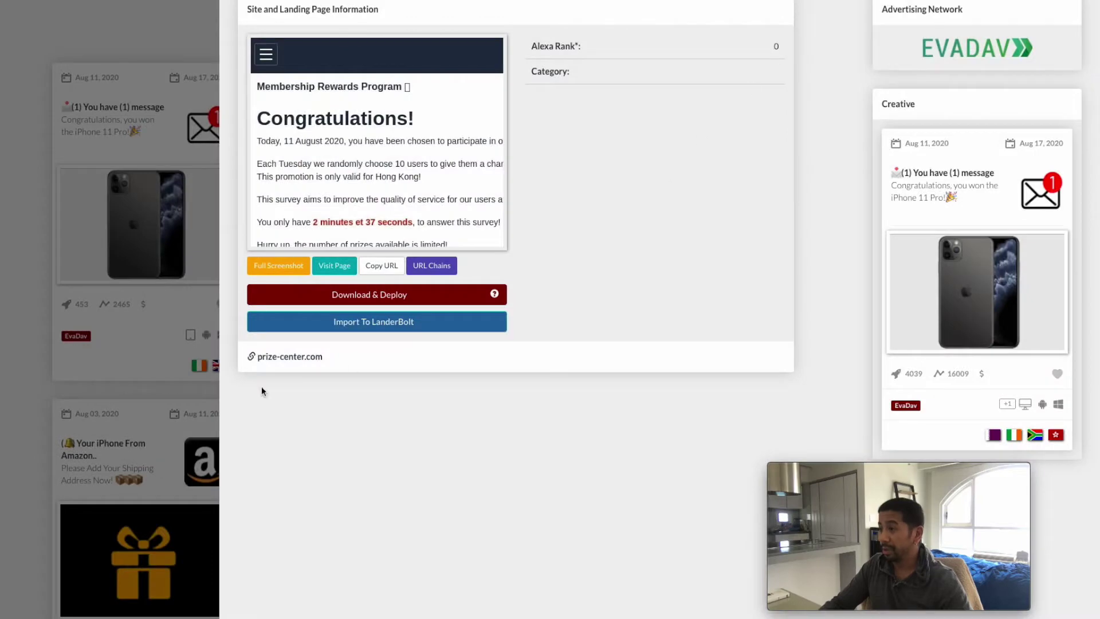
click(169, 362)
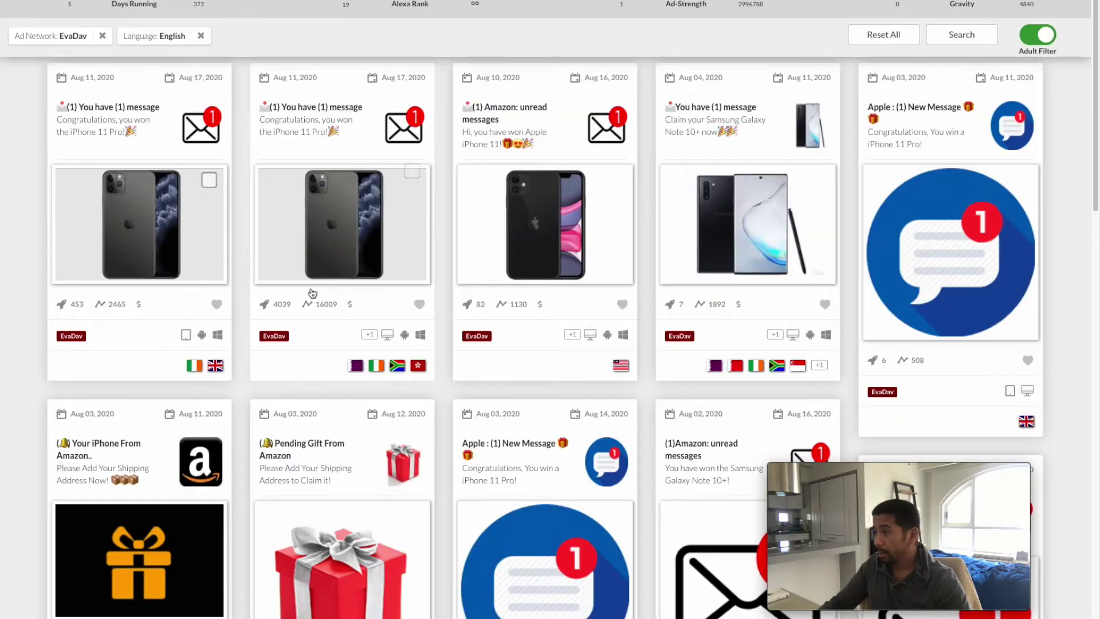
- Inspect the second iPhone 11 Pro ad's details down through Daily Stats and CPC Bids
click(320, 146)
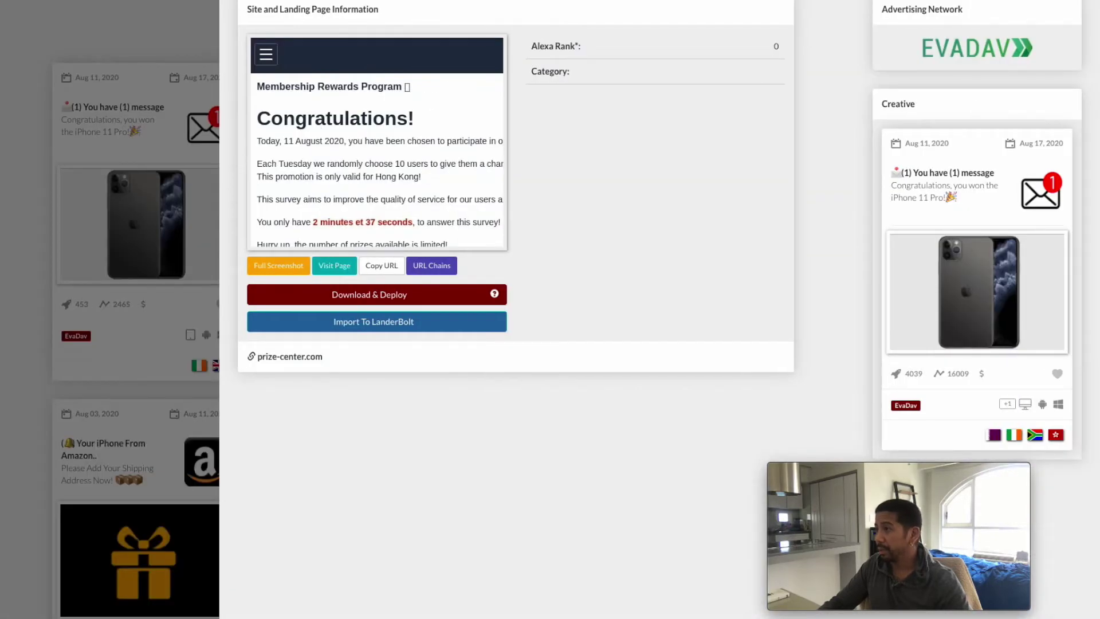
scroll(614, 106, down, 5)
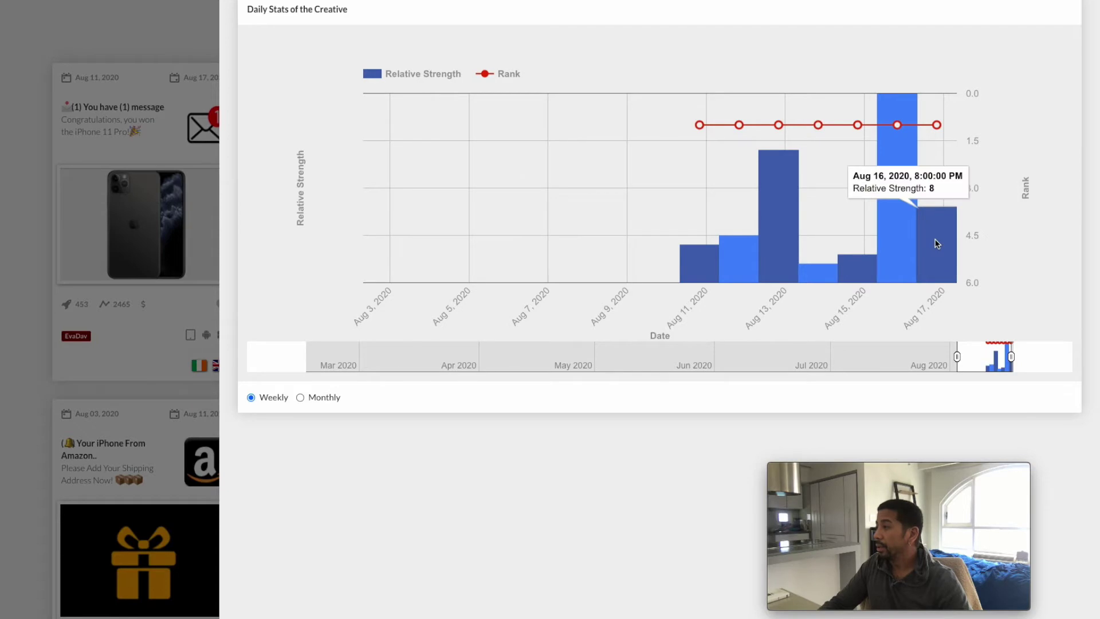
click(145, 281)
click(323, 126)
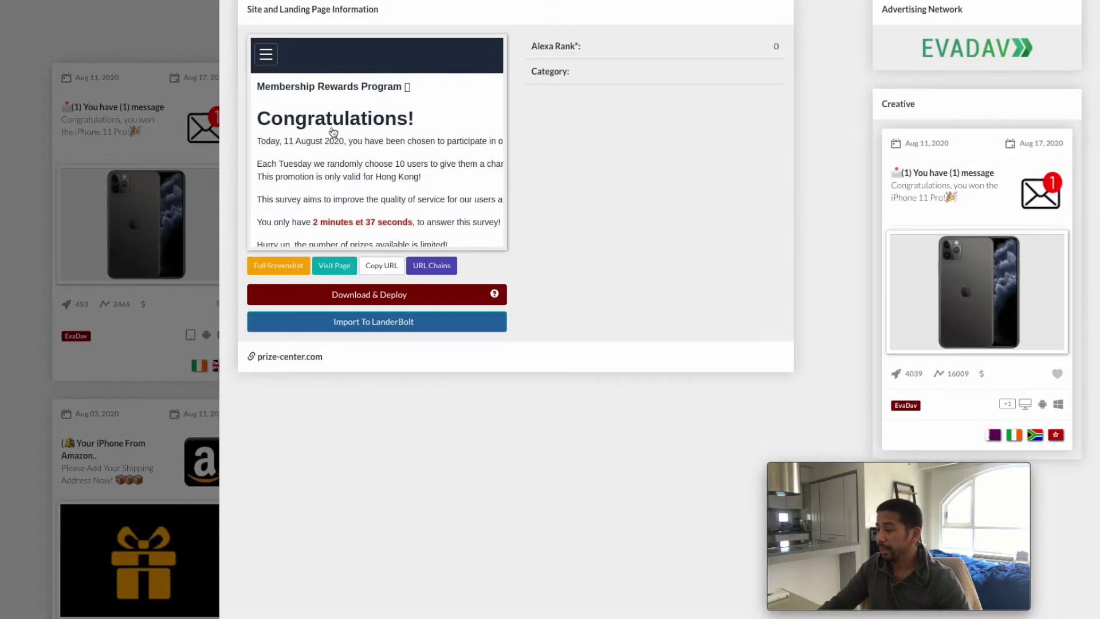
scroll(534, 26, down, 5)
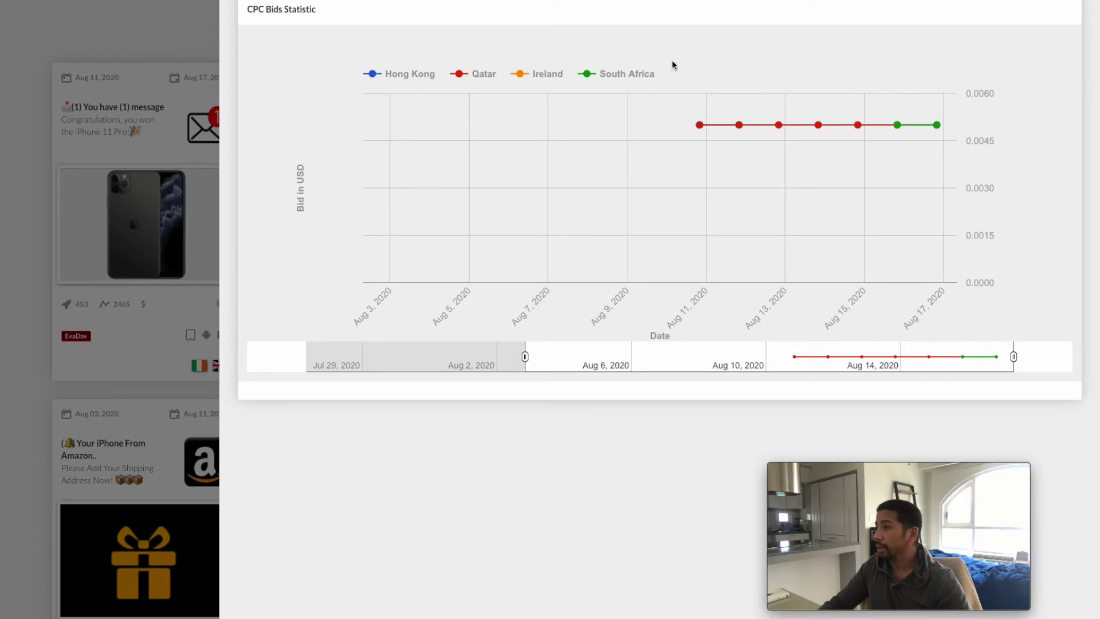
key(Escape)
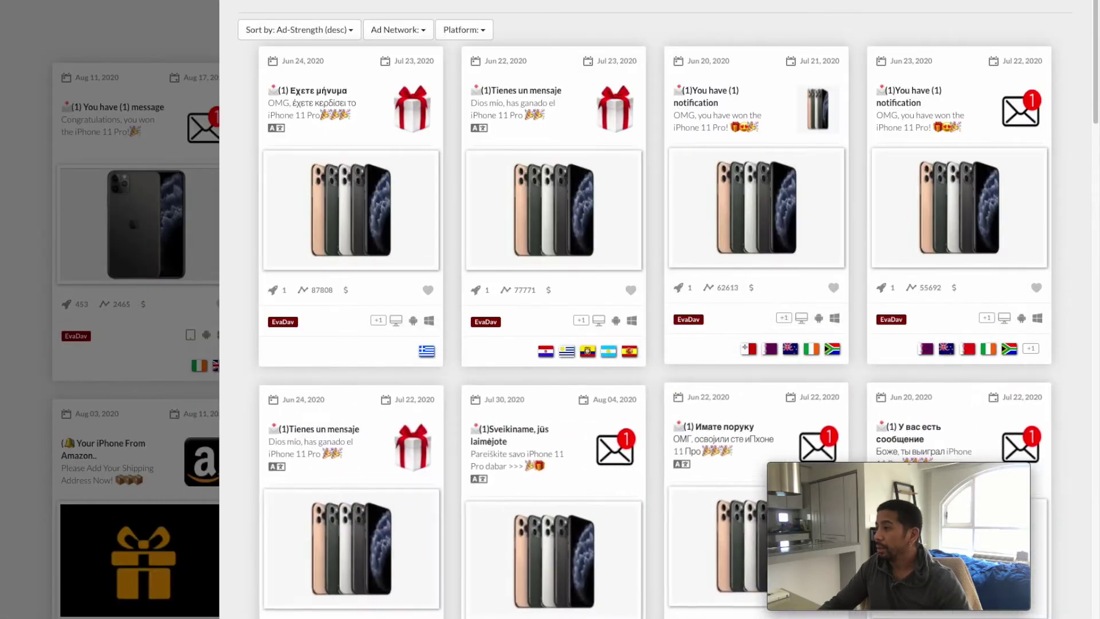
scroll(631, 52, down, 3)
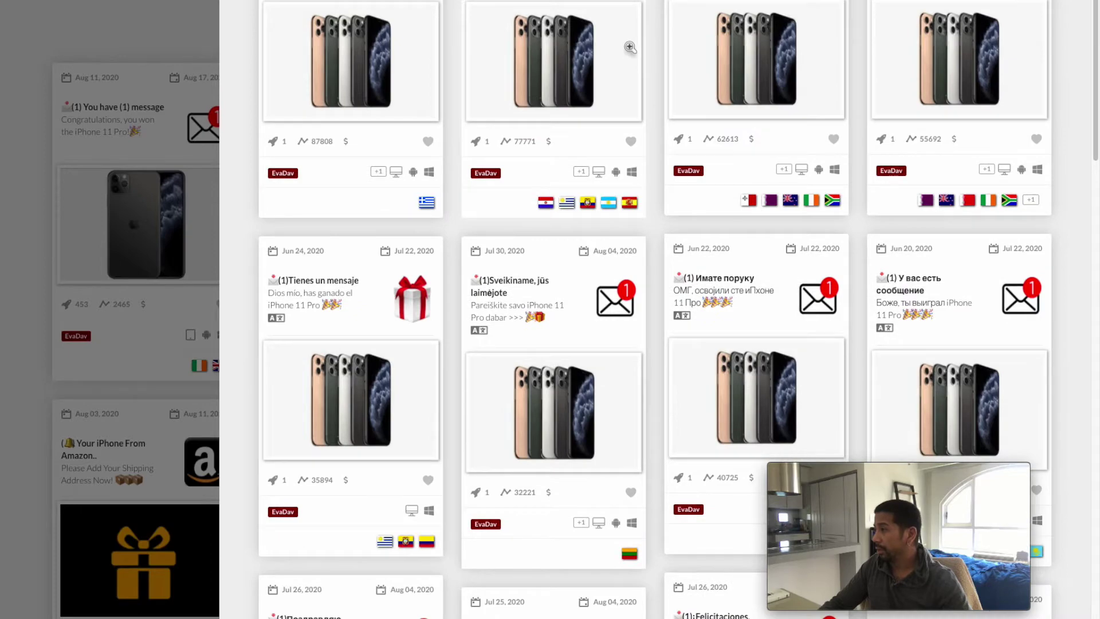
scroll(631, 47, down, 2)
scroll(629, 47, down, 3)
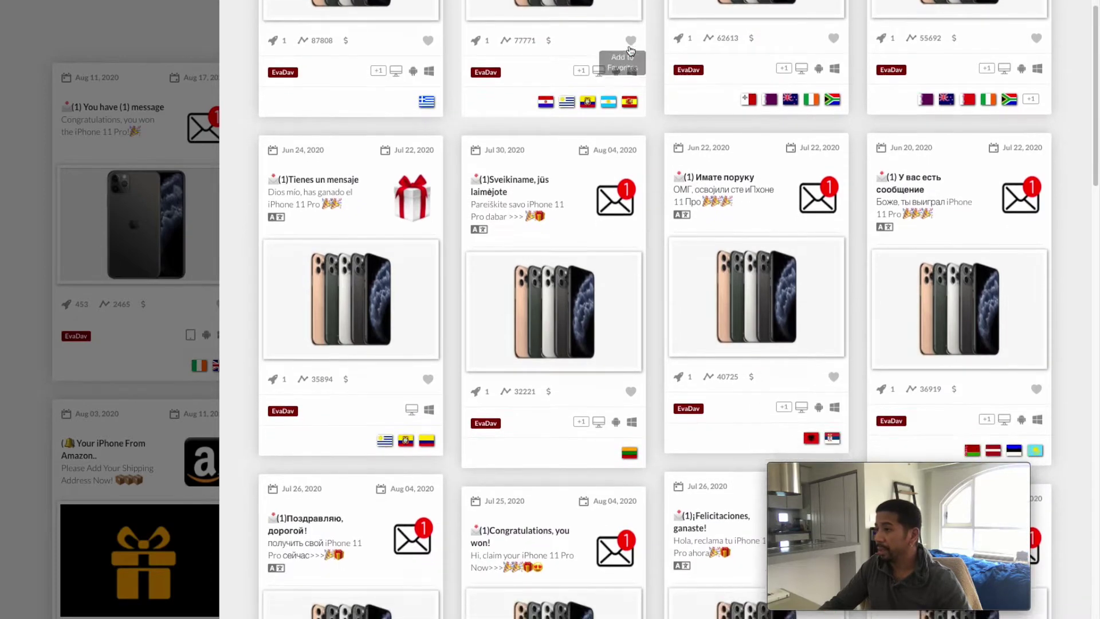
scroll(630, 47, up, 3)
scroll(630, 48, up, 5)
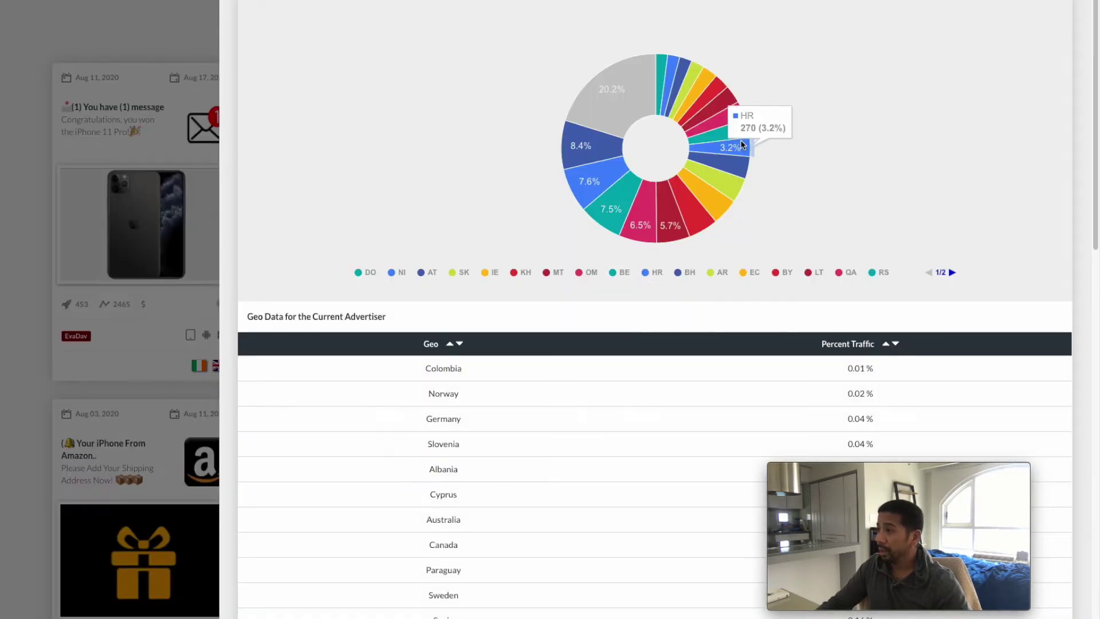
- Sort the geo traffic table highest first (Uruguay 8.37% on top), then close the detail panel
click(845, 346)
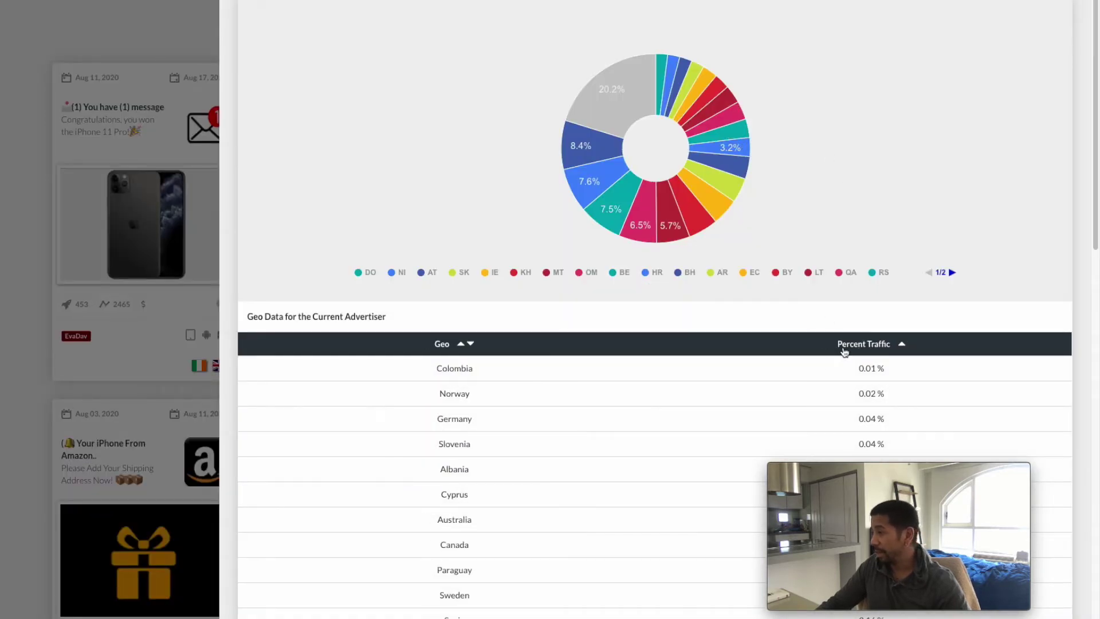
click(850, 346)
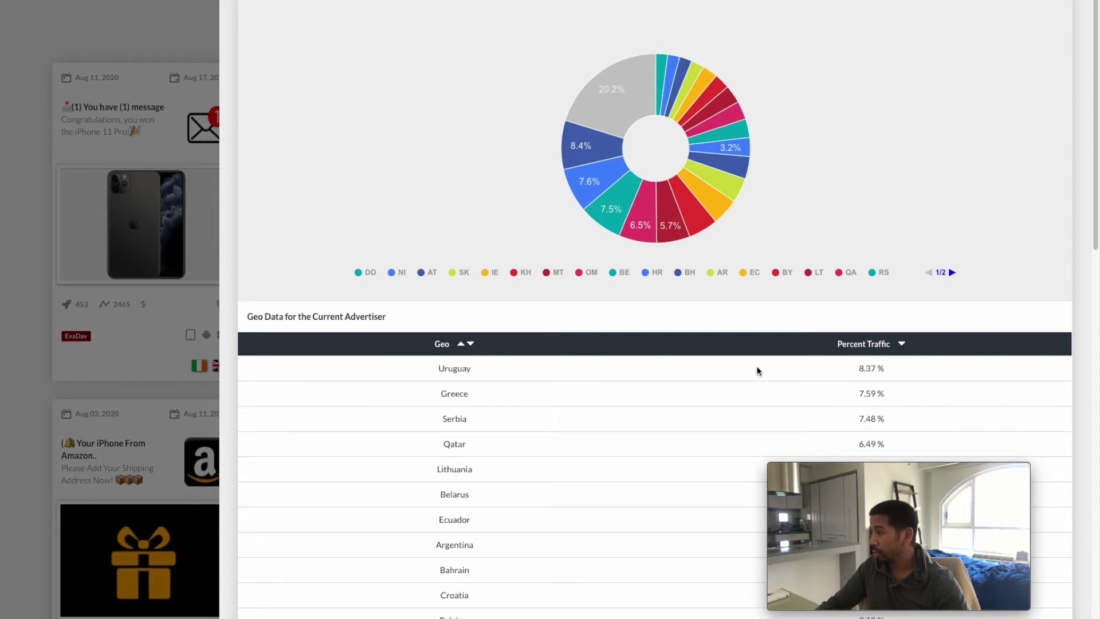
scroll(749, 366, down, 3)
scroll(744, 366, down, 2)
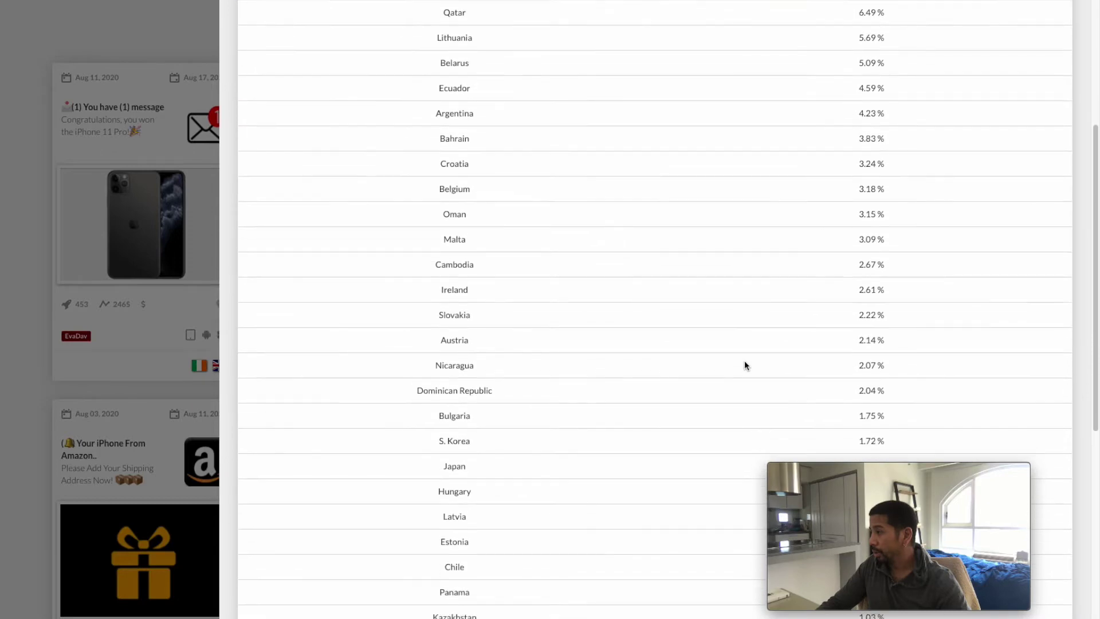
scroll(744, 365, up, 2)
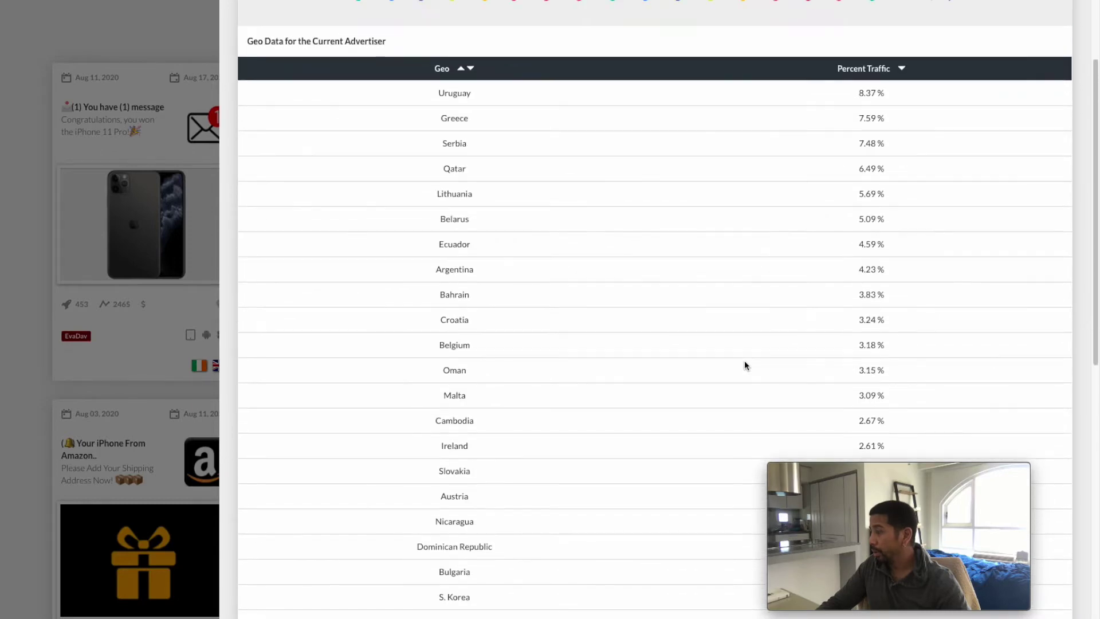
scroll(744, 365, up, 1)
scroll(745, 366, up, 2)
scroll(745, 365, up, 1)
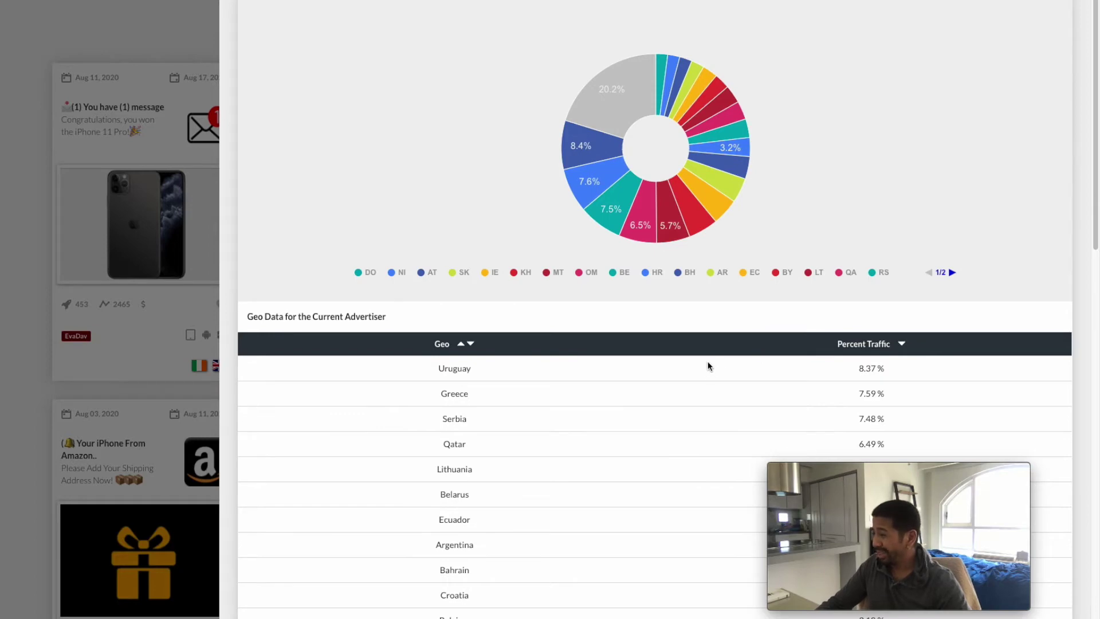
click(150, 378)
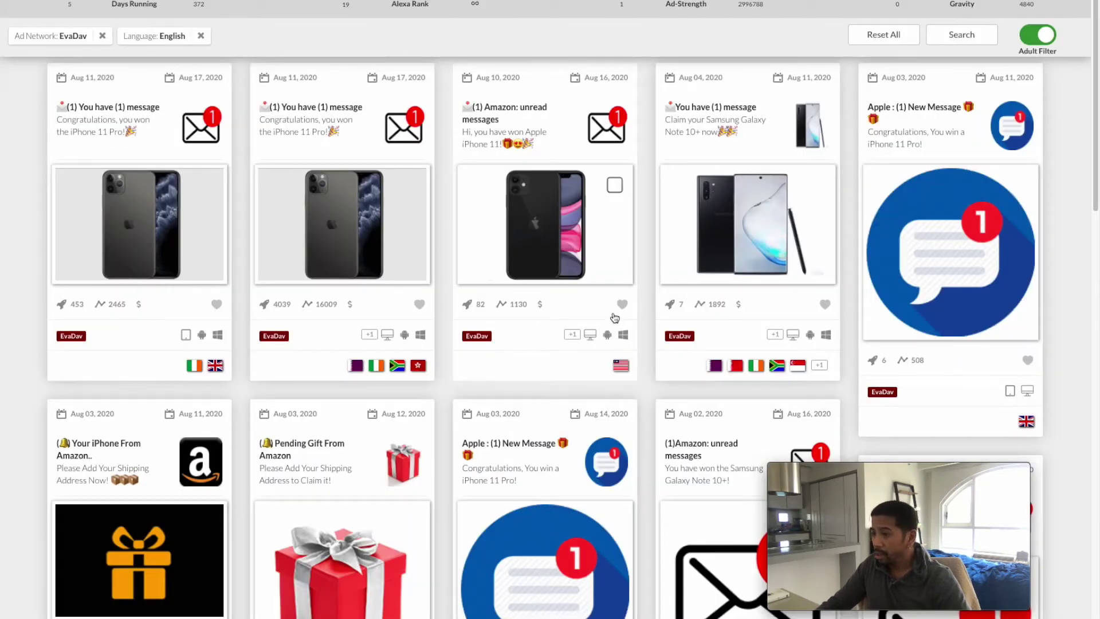
scroll(613, 318, down, 2)
scroll(612, 318, down, 4)
scroll(614, 315, down, 4)
scroll(613, 315, down, 3)
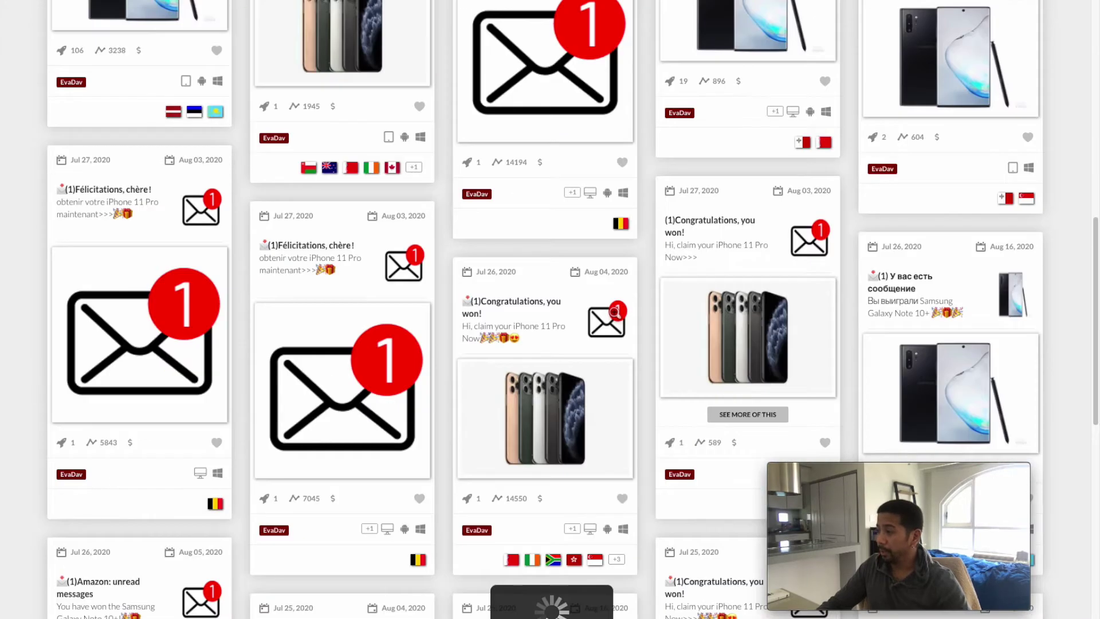
scroll(612, 315, down, 3)
scroll(614, 316, down, 3)
scroll(615, 317, down, 3)
scroll(612, 317, down, 3)
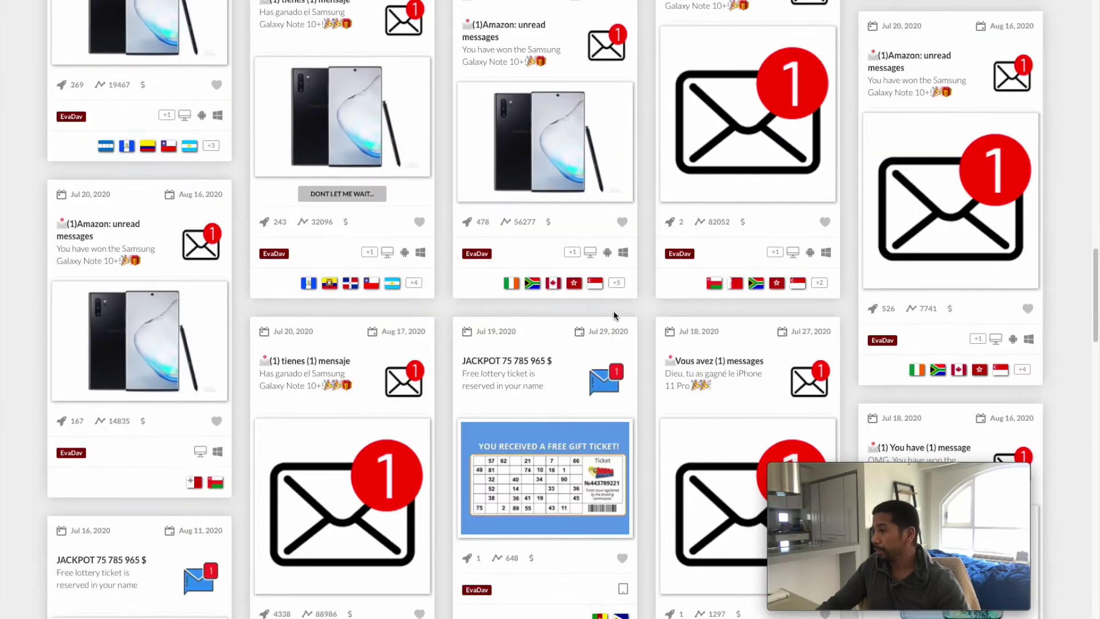
scroll(612, 316, down, 3)
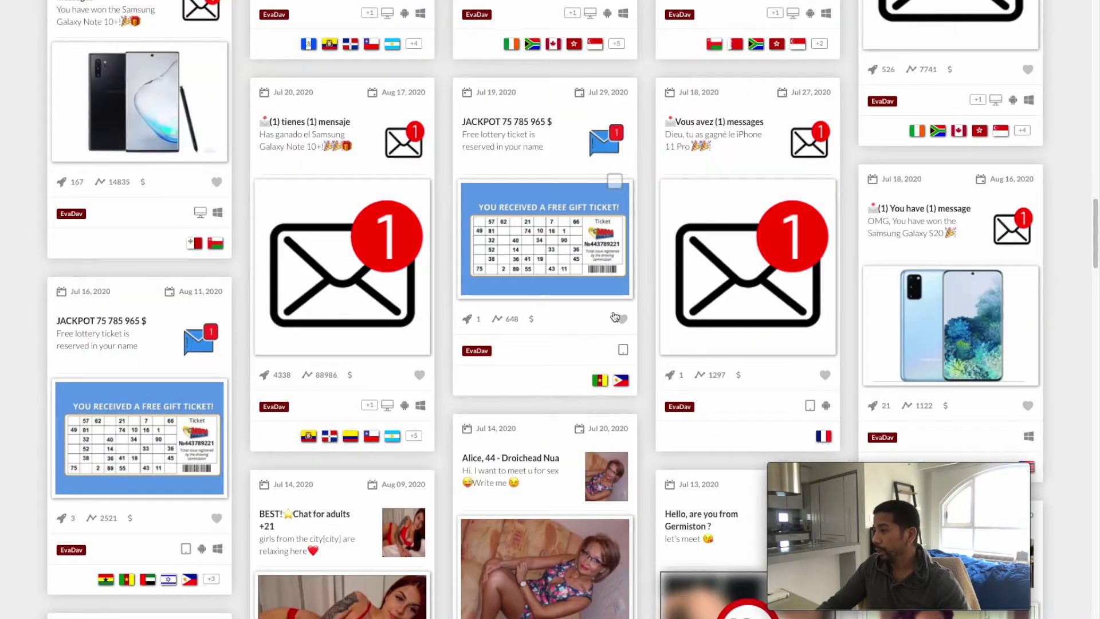
click(483, 146)
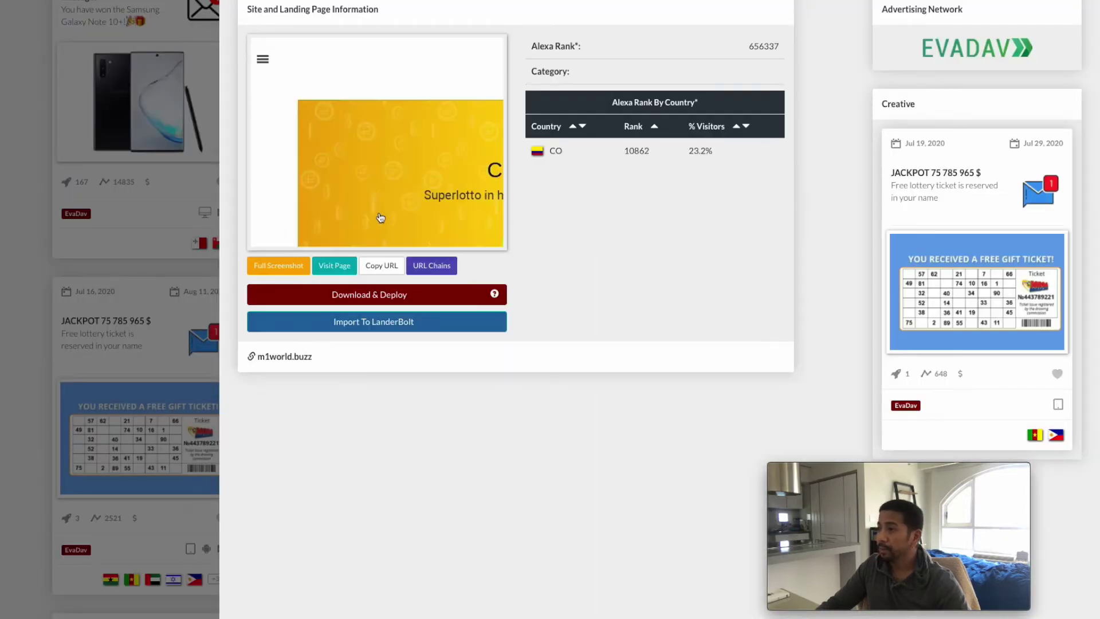
click(380, 218)
click(152, 286)
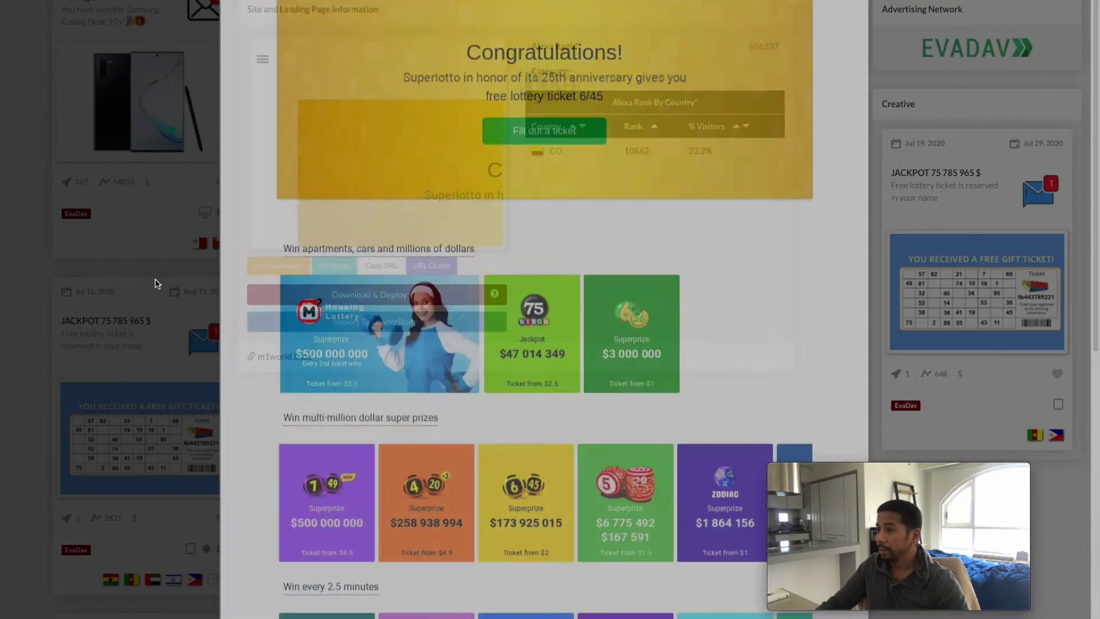
click(115, 325)
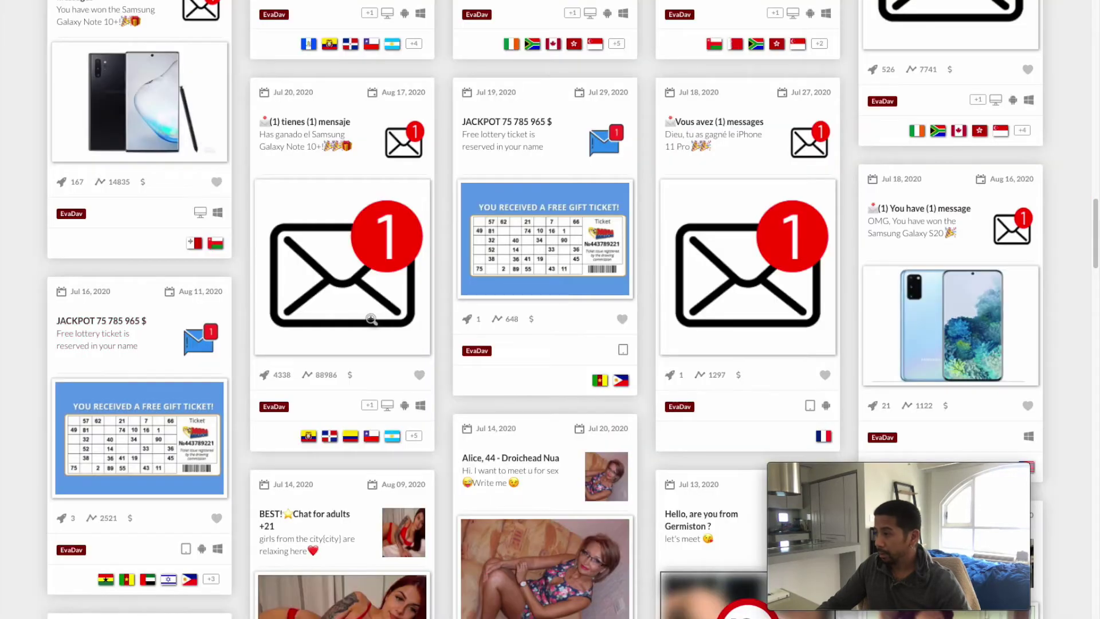
scroll(116, 325, down, 5)
scroll(521, 312, down, 1)
scroll(521, 313, down, 3)
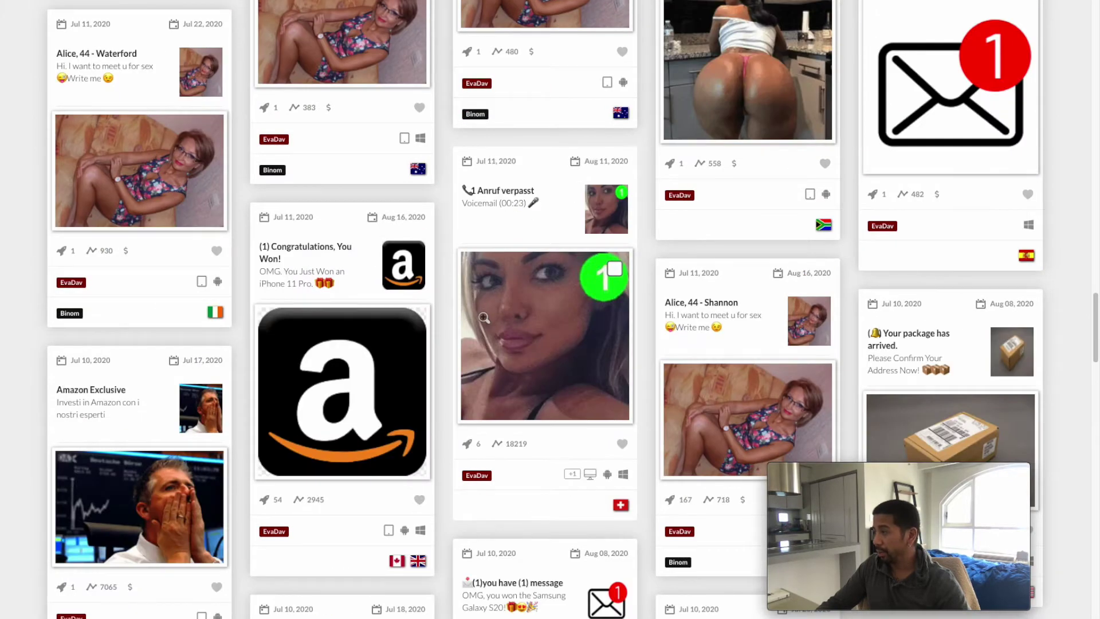
- Inspect the package-arrived ad, sort its geo table highest first (USA 44.78%, UK), then close it
click(890, 371)
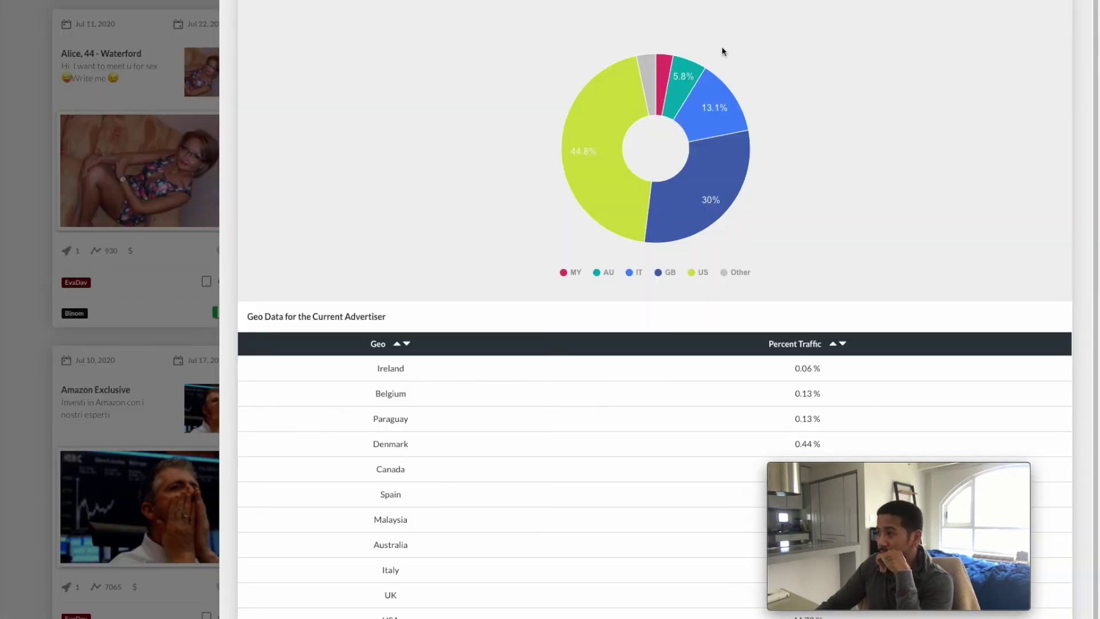
click(795, 345)
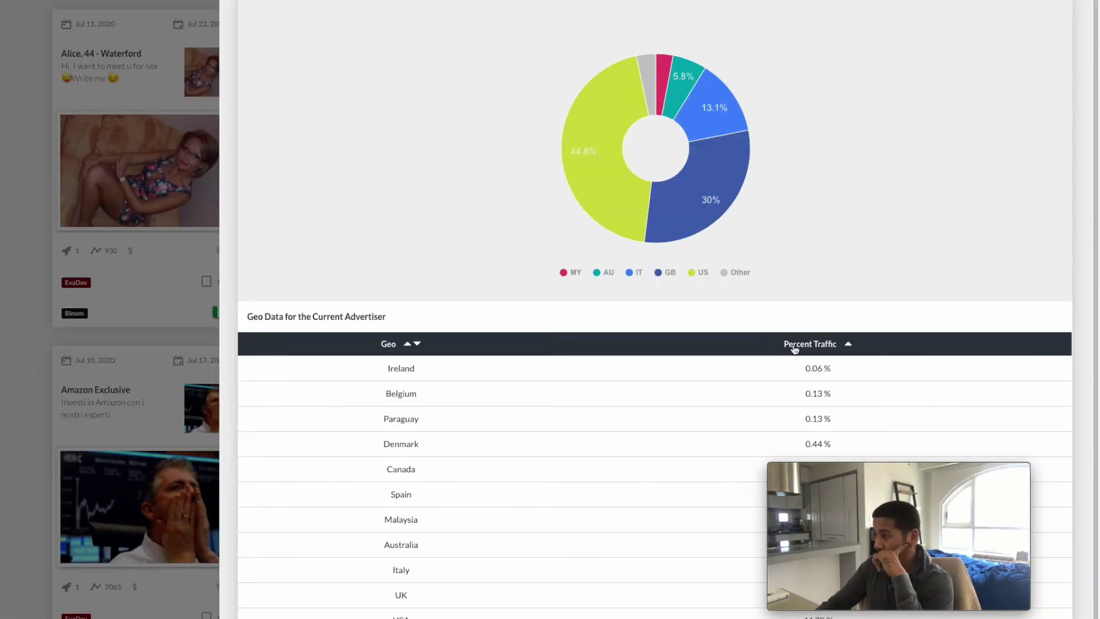
click(810, 346)
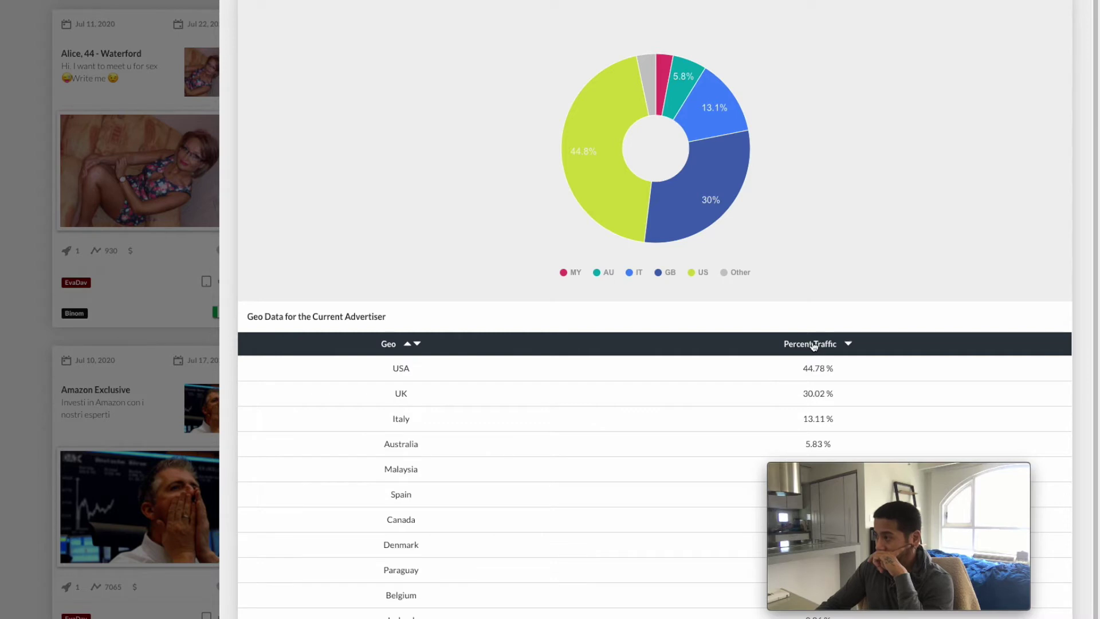
double_click(403, 369)
double_click(402, 393)
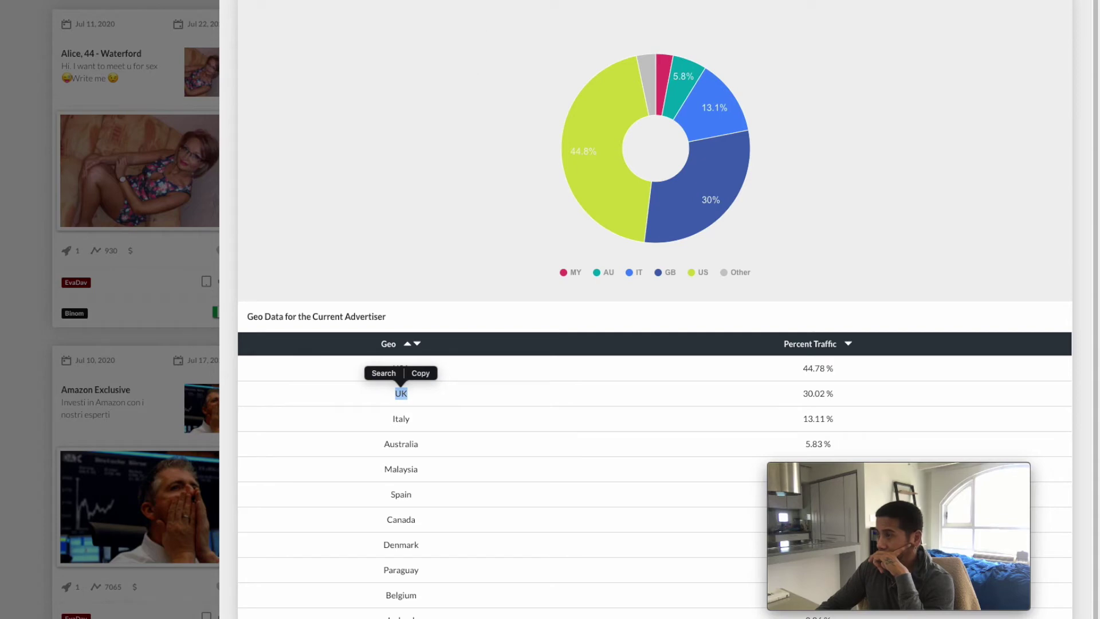
click(165, 281)
scroll(188, 332, down, 3)
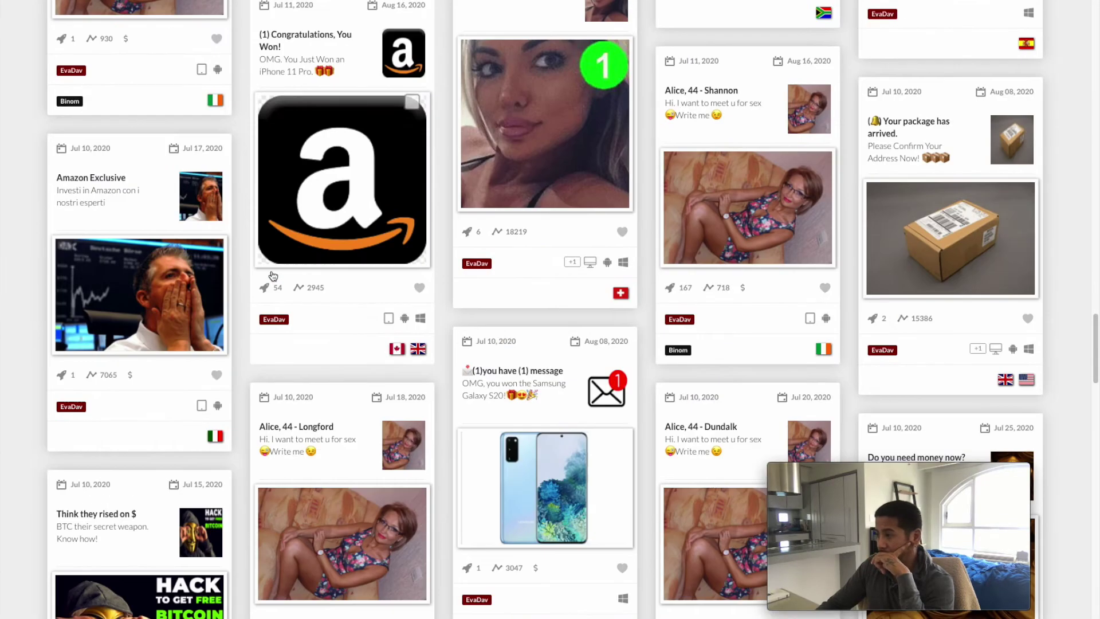
scroll(272, 277, down, 5)
click(518, 295)
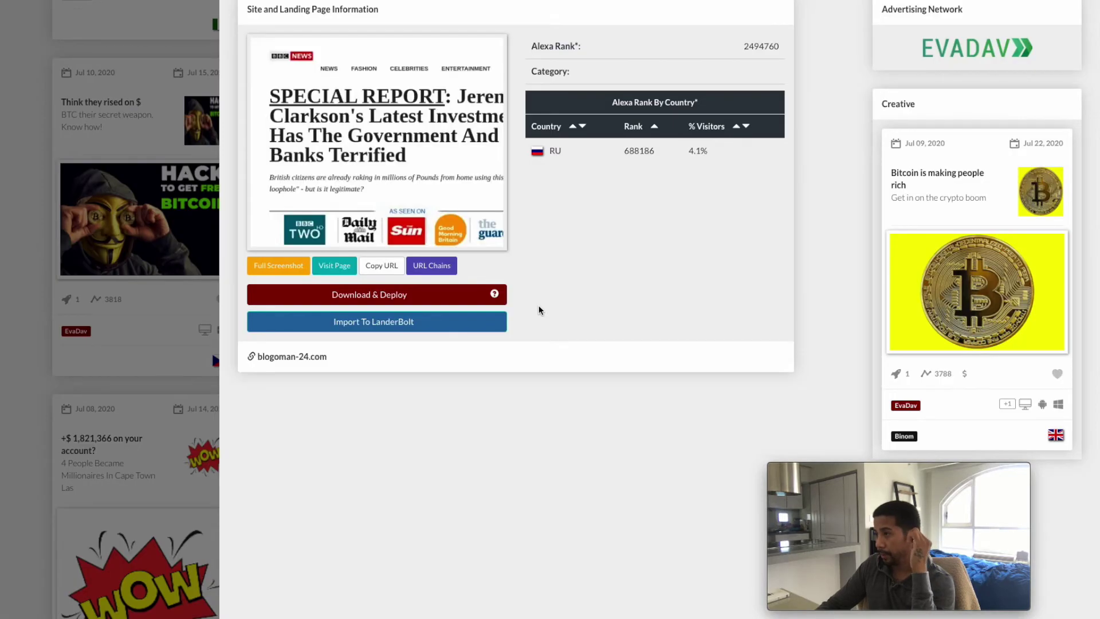
click(467, 206)
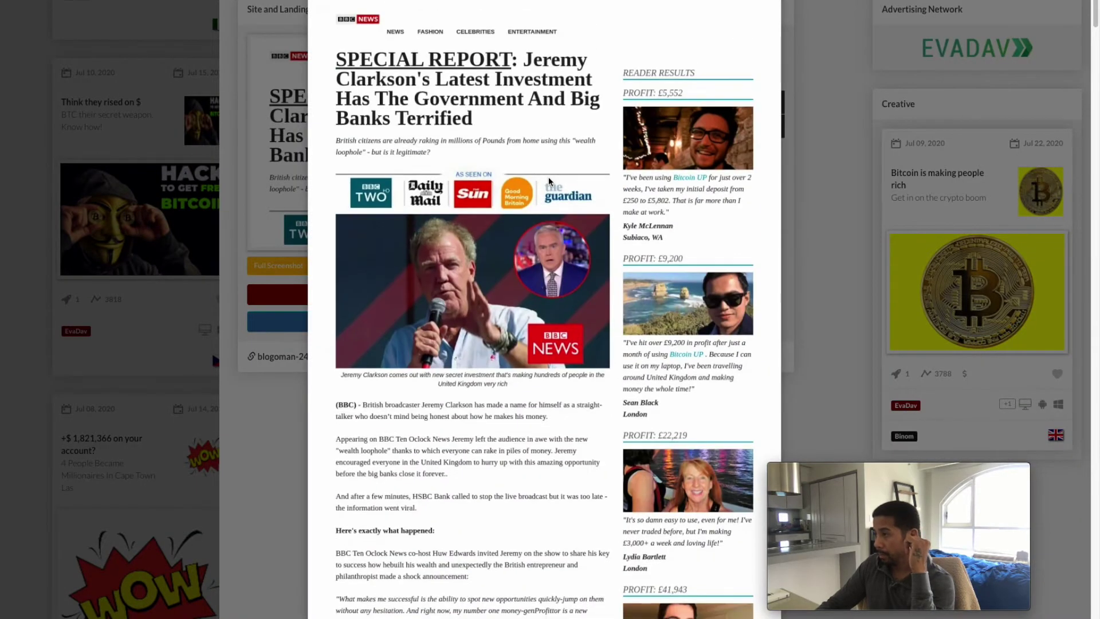
scroll(549, 176, down, 2)
scroll(549, 177, down, 2)
scroll(551, 176, down, 2)
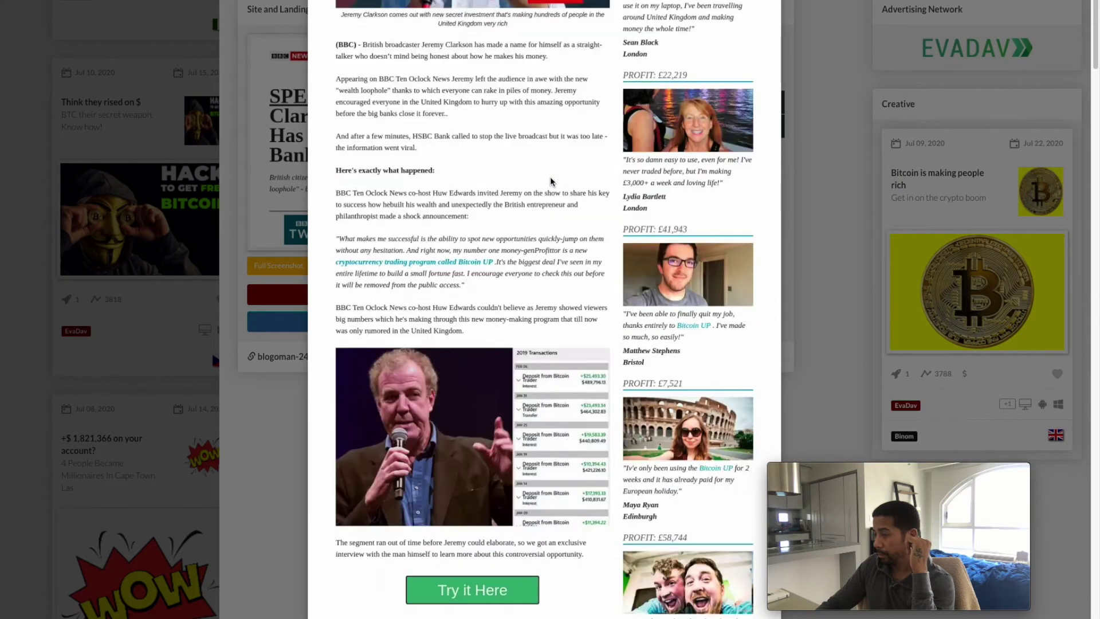
scroll(548, 188, down, 4)
scroll(485, 218, down, 2)
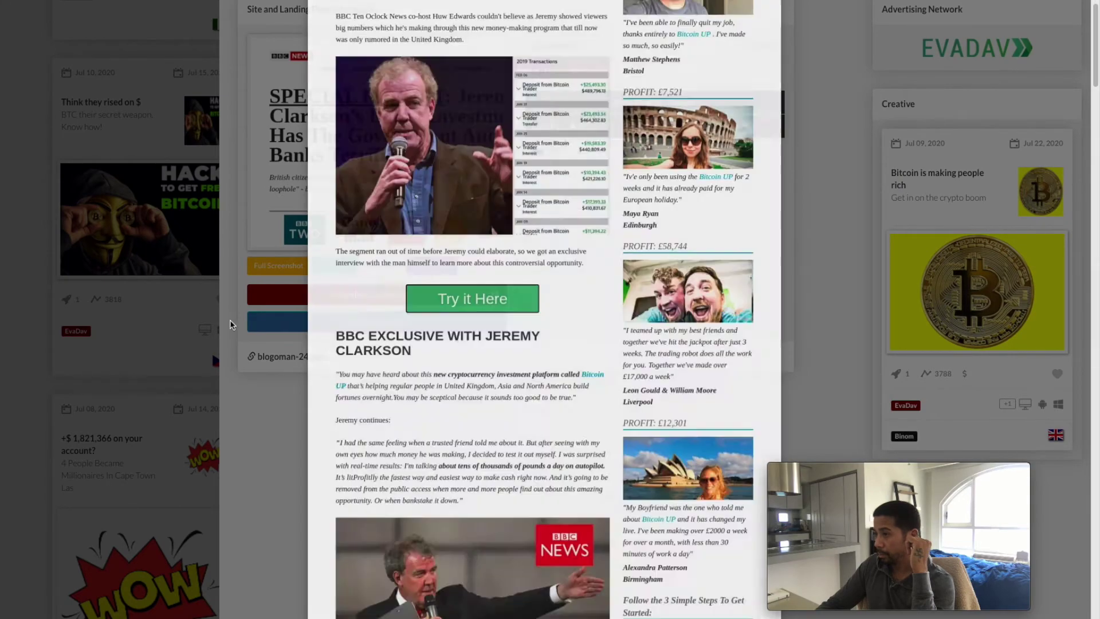
click(230, 320)
key(Escape)
scroll(446, 273, down, 5)
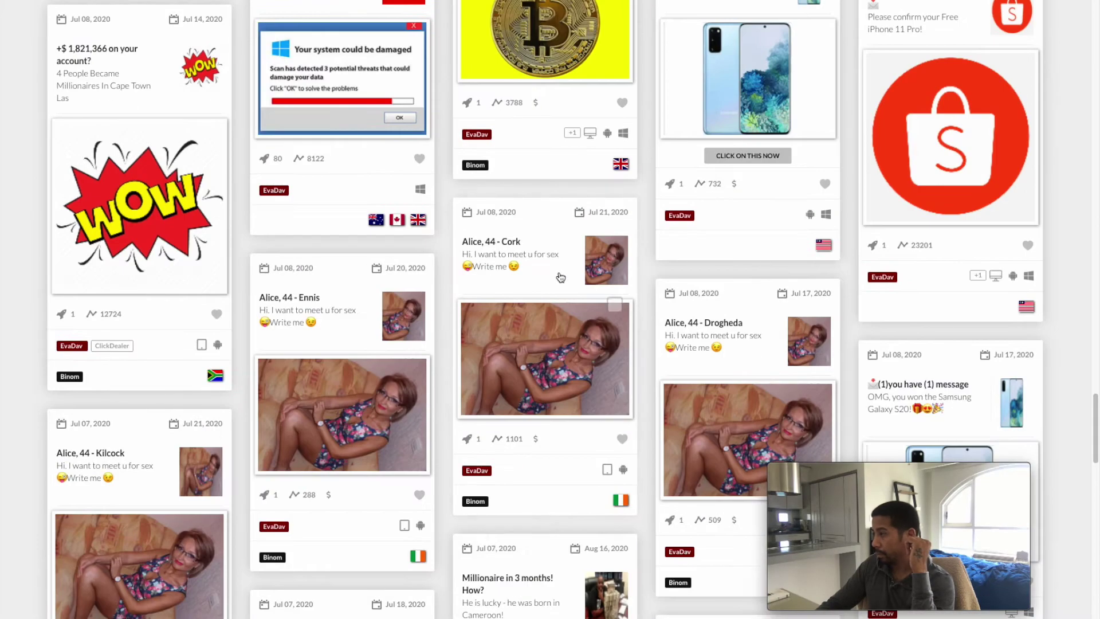
scroll(720, 227, up, 3)
scroll(720, 227, down, 8)
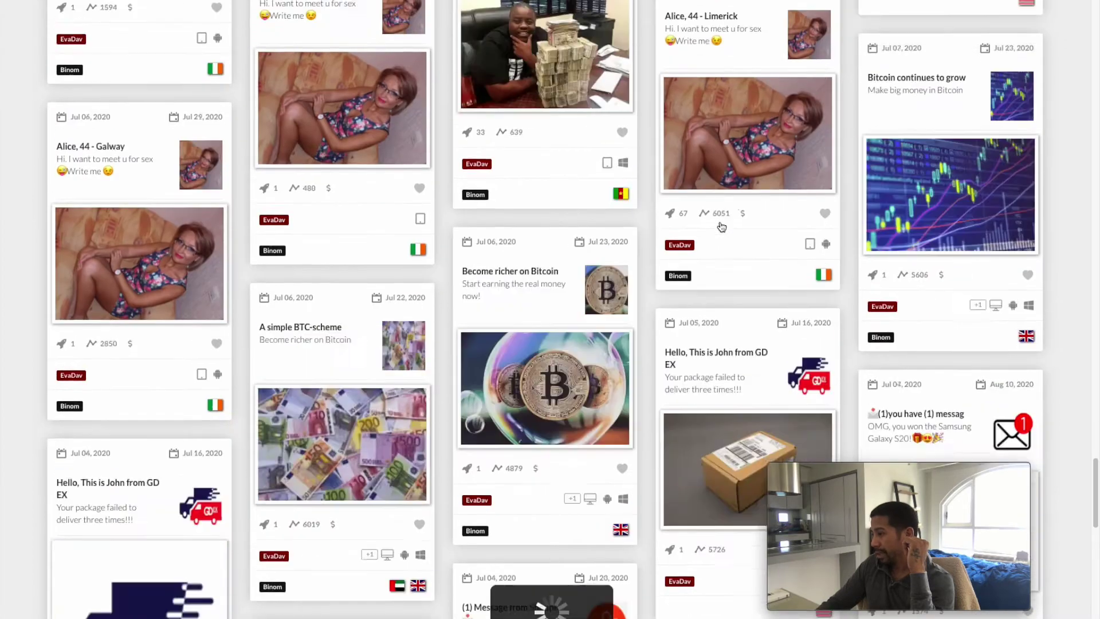
scroll(720, 224, down, 2)
scroll(721, 222, down, 6)
scroll(720, 220, down, 6)
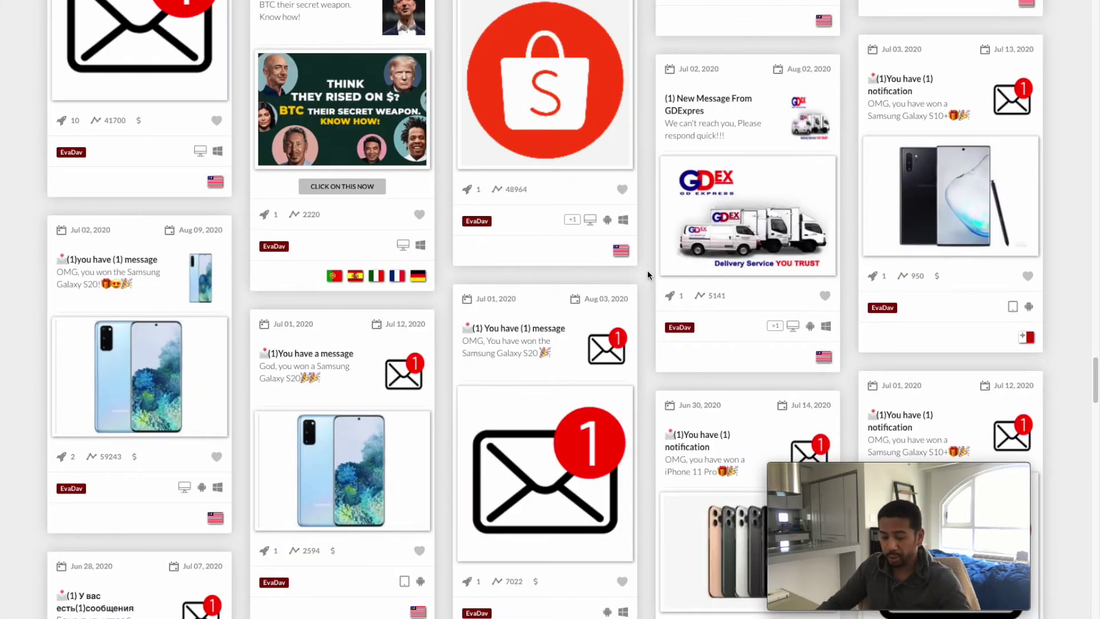
scroll(646, 258, down, 6)
scroll(644, 248, down, 5)
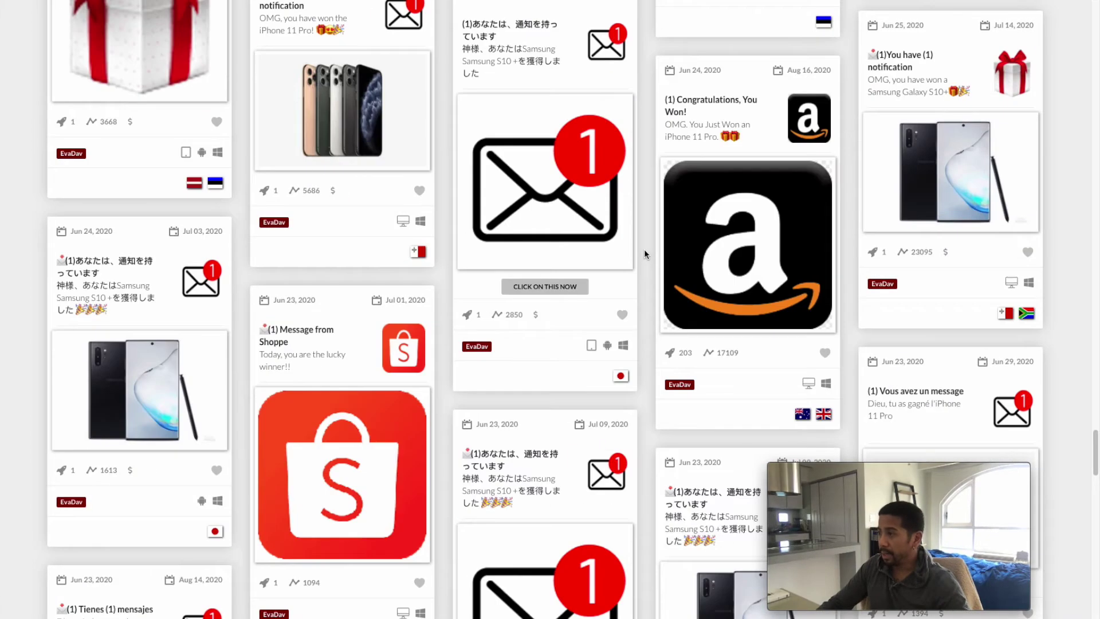
scroll(644, 248, down, 5)
scroll(642, 250, down, 5)
scroll(642, 251, down, 5)
scroll(643, 250, down, 4)
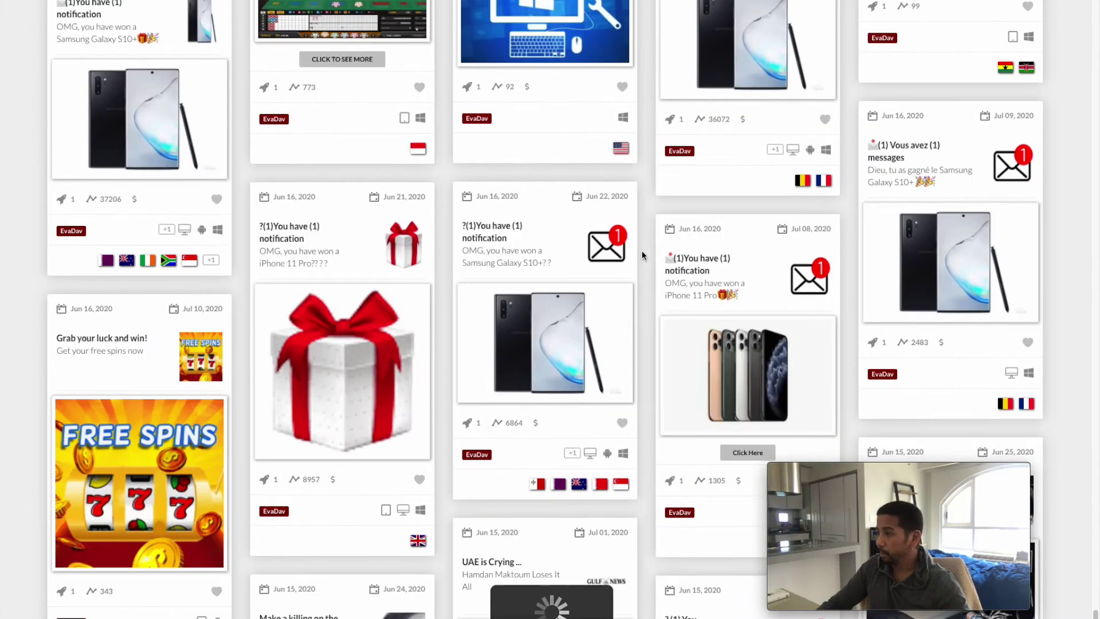
scroll(643, 250, down, 4)
scroll(642, 250, up, 6)
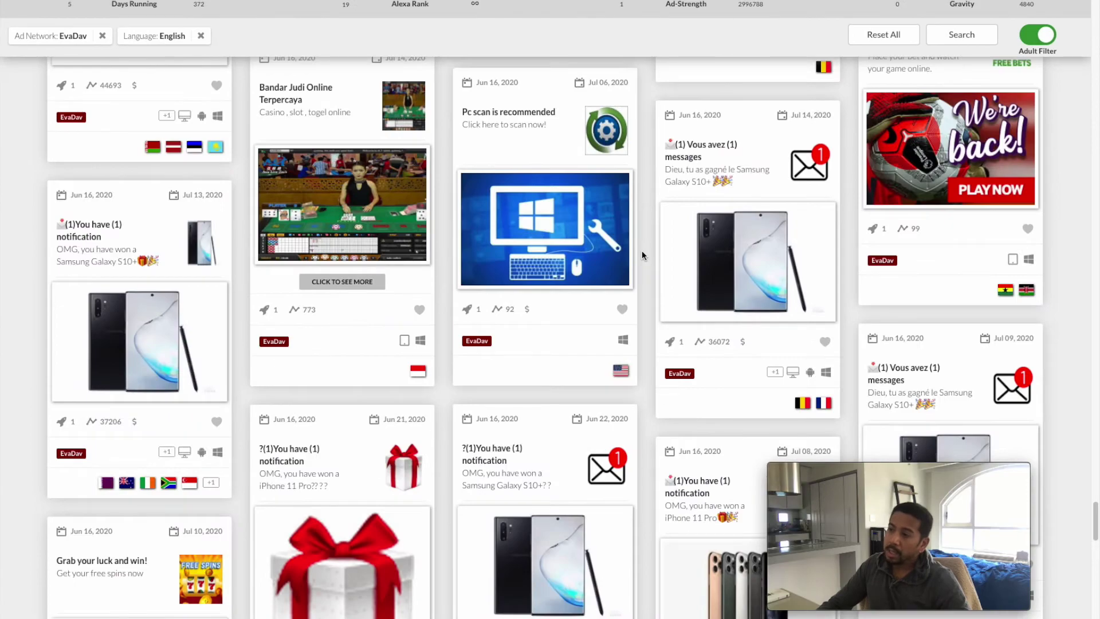
scroll(643, 251, down, 5)
scroll(642, 250, down, 5)
scroll(642, 251, down, 5)
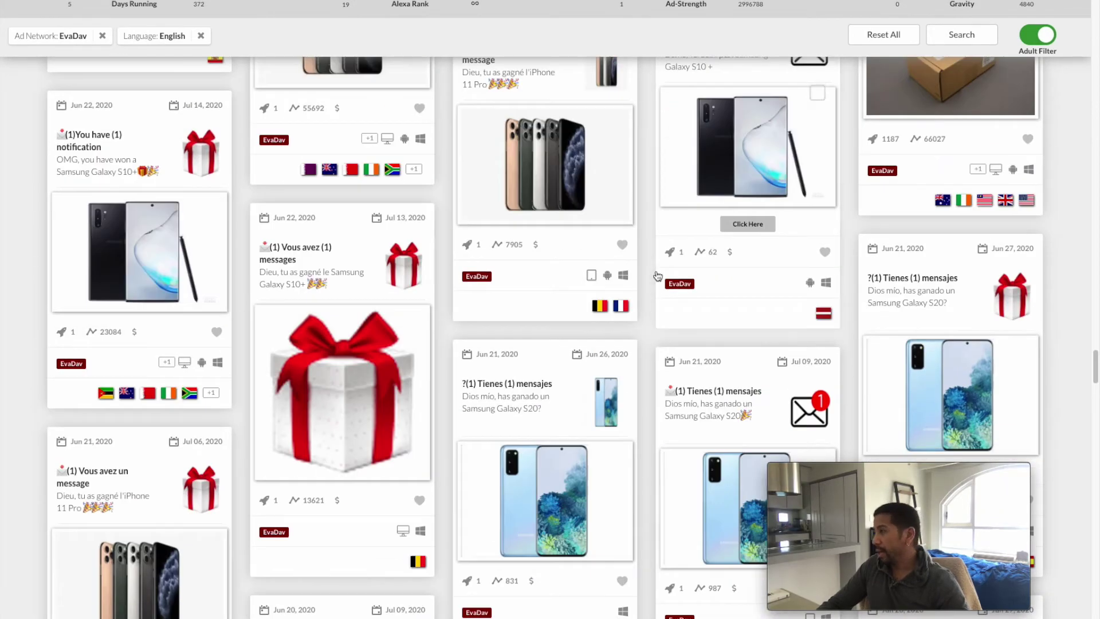
scroll(653, 302, down, 5)
scroll(653, 292, down, 5)
scroll(657, 275, down, 5)
scroll(657, 275, down, 5)
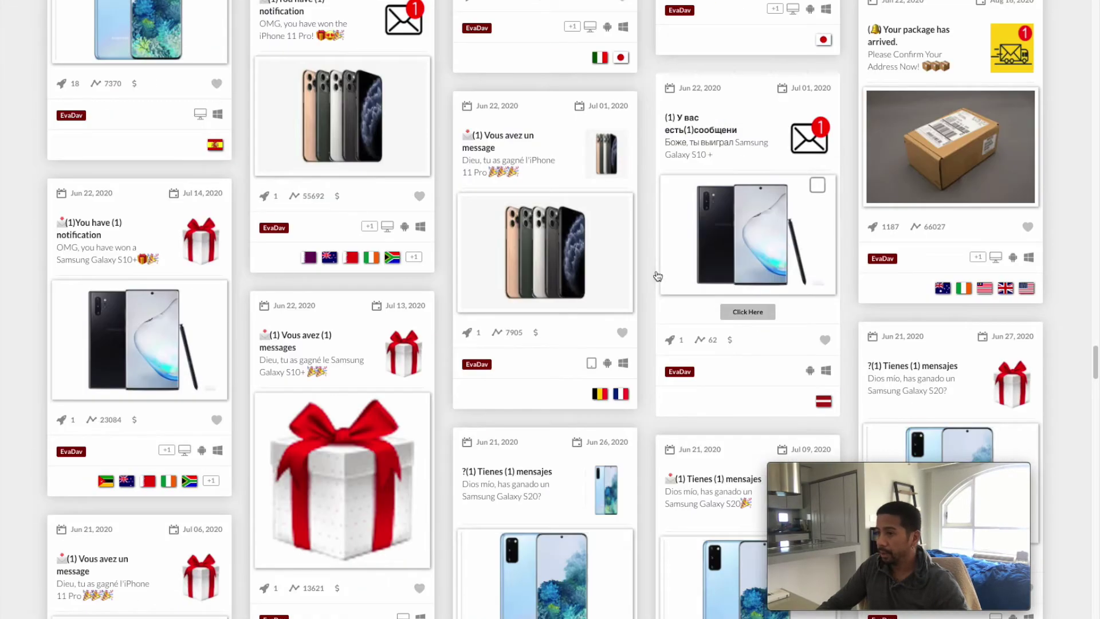
scroll(656, 276, down, 1)
scroll(657, 277, down, 5)
scroll(657, 276, down, 5)
scroll(658, 276, down, 5)
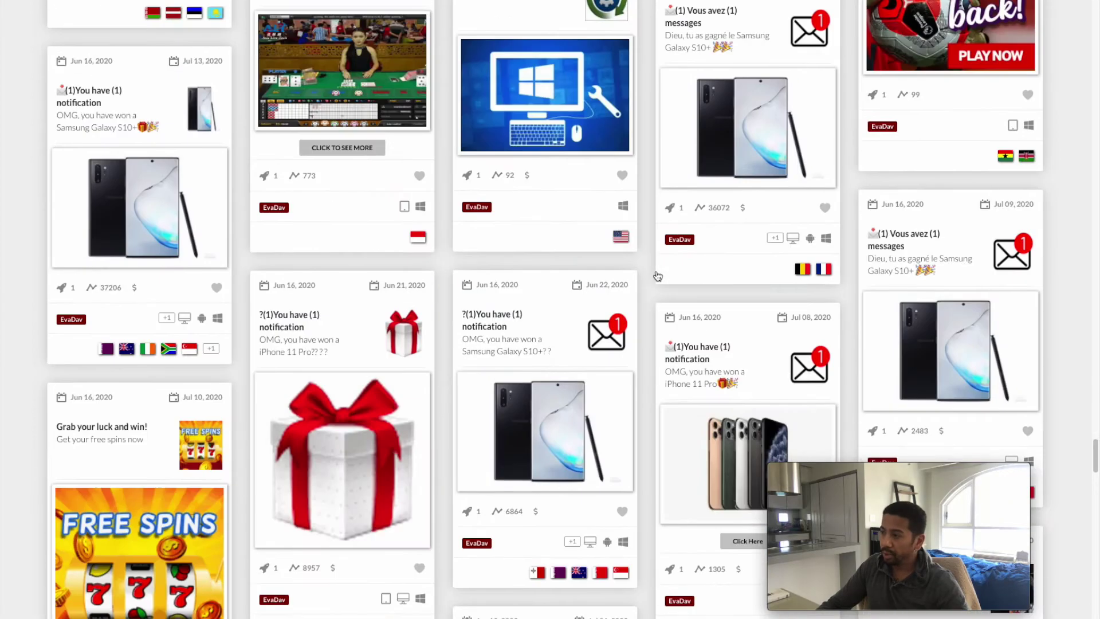
scroll(658, 276, down, 5)
scroll(658, 275, down, 5)
scroll(657, 277, down, 5)
scroll(657, 276, down, 5)
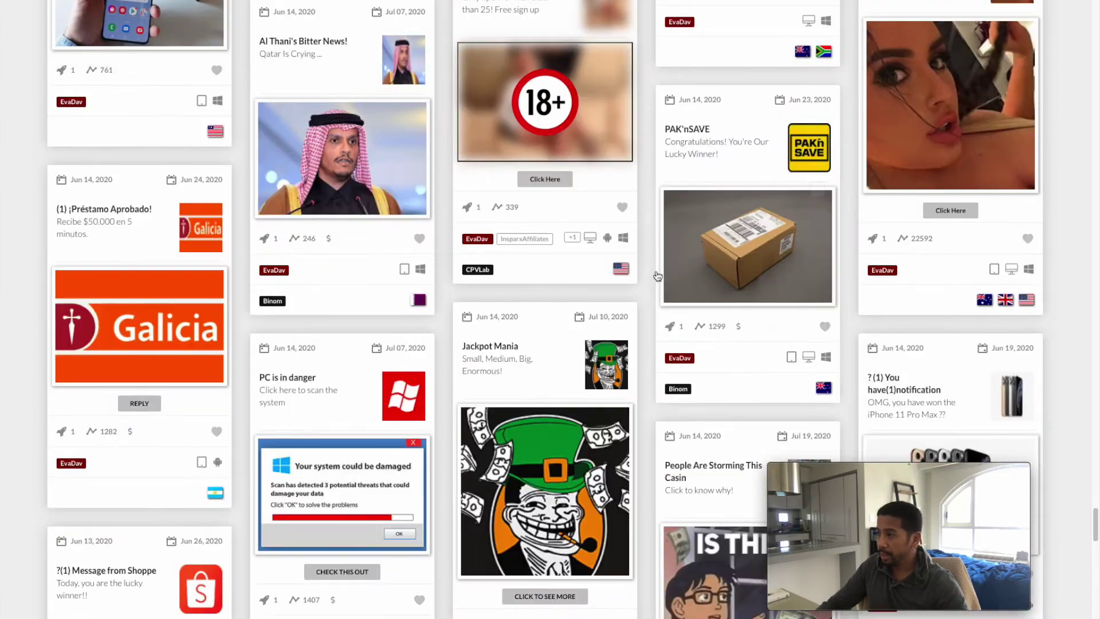
scroll(657, 277, down, 5)
scroll(658, 276, down, 5)
scroll(658, 276, down, 5)
scroll(658, 275, down, 5)
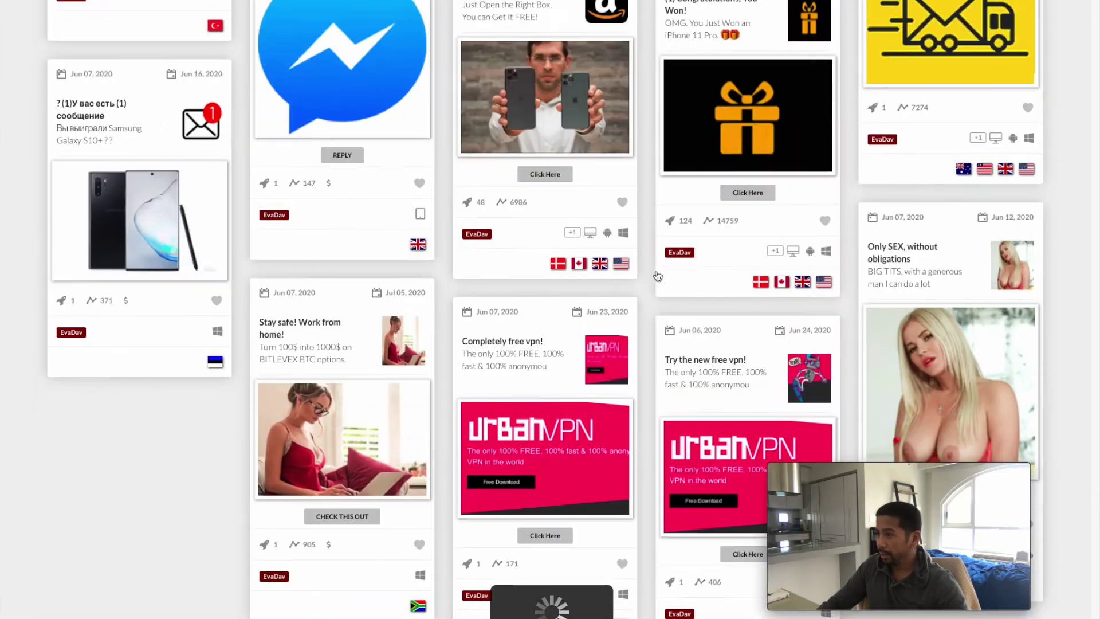
scroll(657, 277, up, 6)
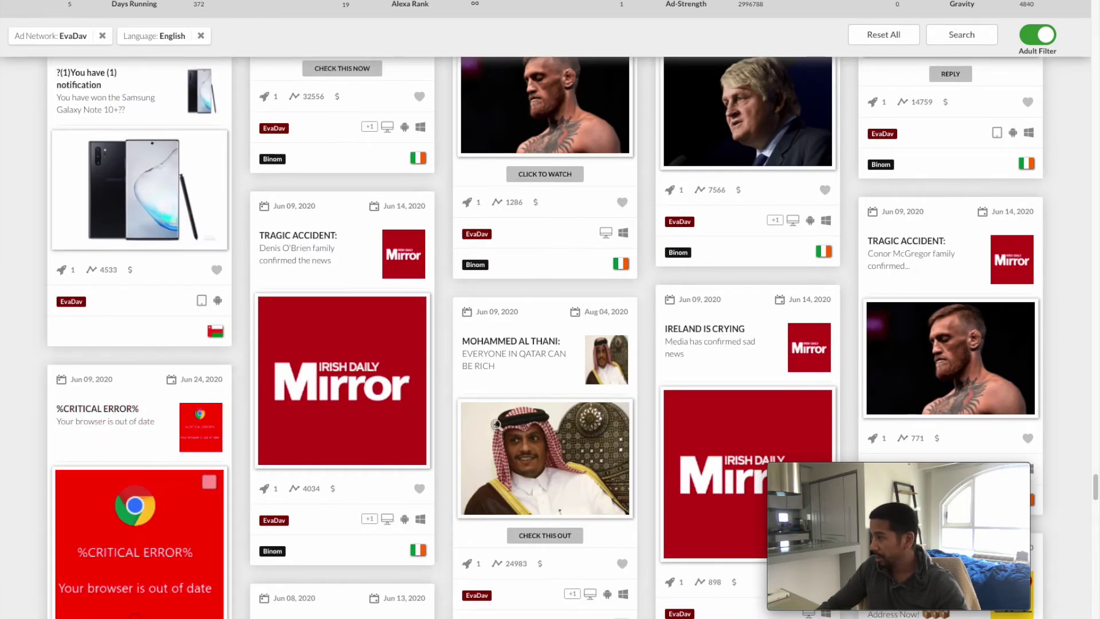
- Bring up the TRAGIC ACCIDENT Conor McGregor ad's detail panel with its Mirror-style landing page
click(914, 261)
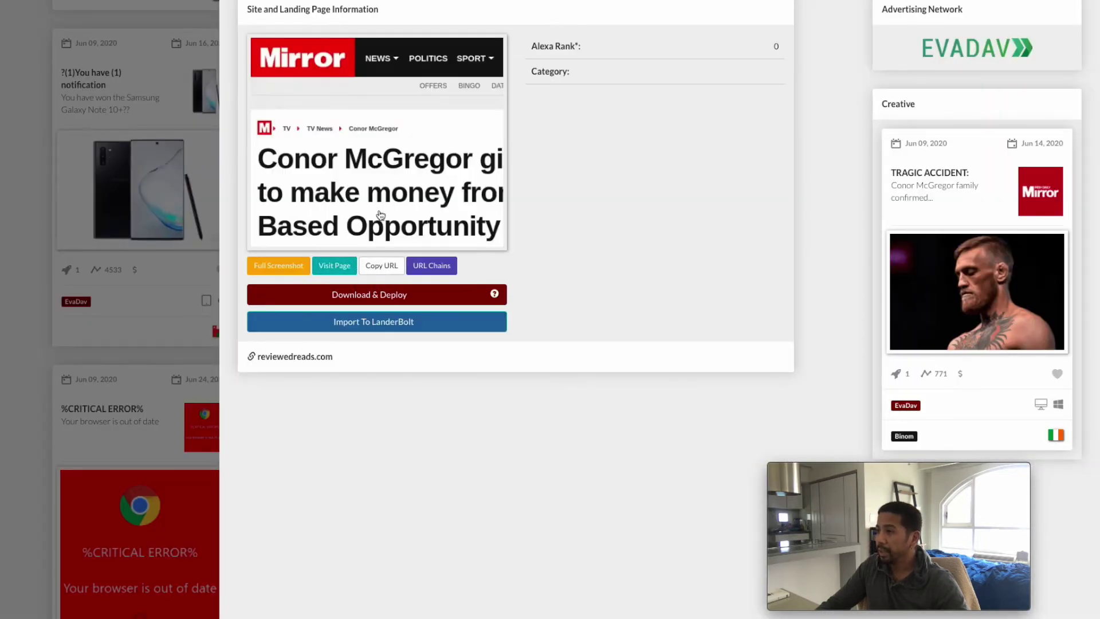
- View the McGregor ad's full Mirror landing page, then close it and the detail panel
click(395, 183)
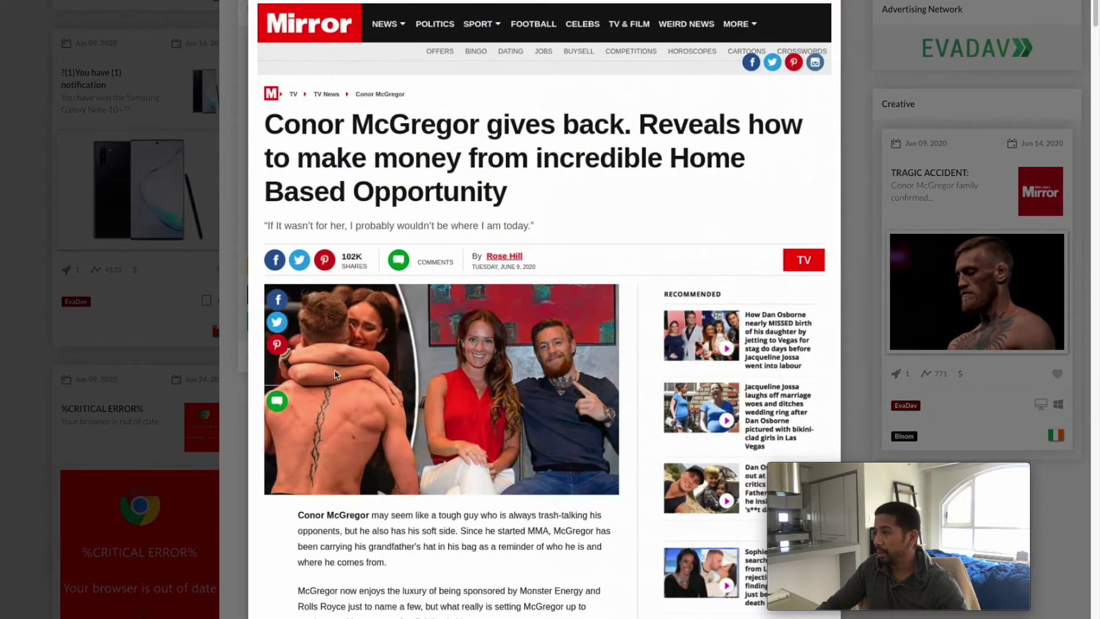
click(70, 406)
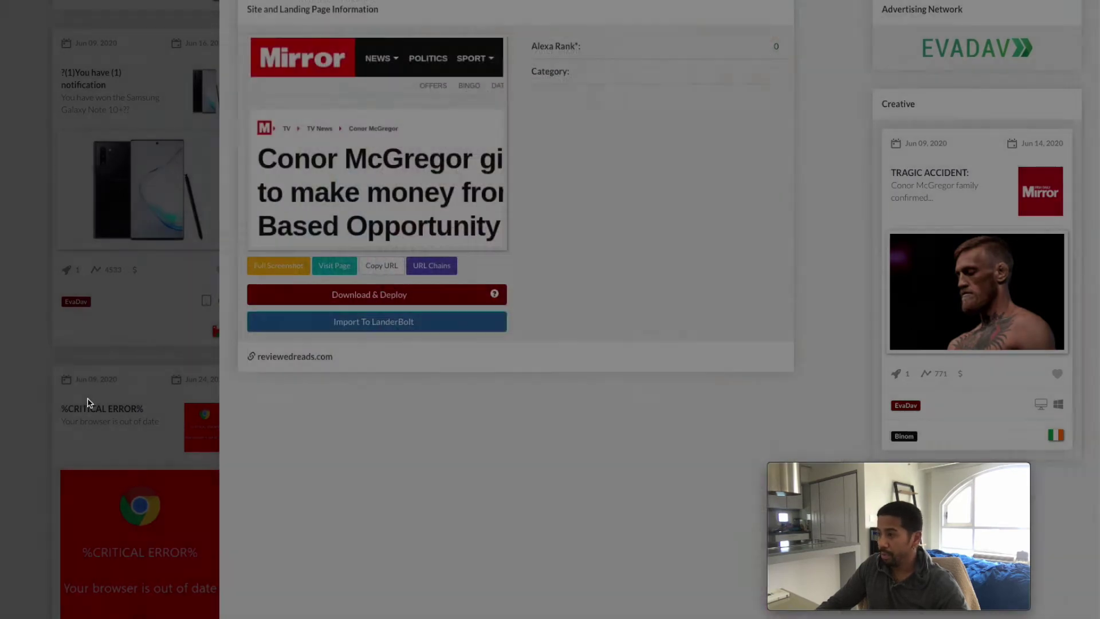
click(186, 319)
scroll(241, 322, down, 5)
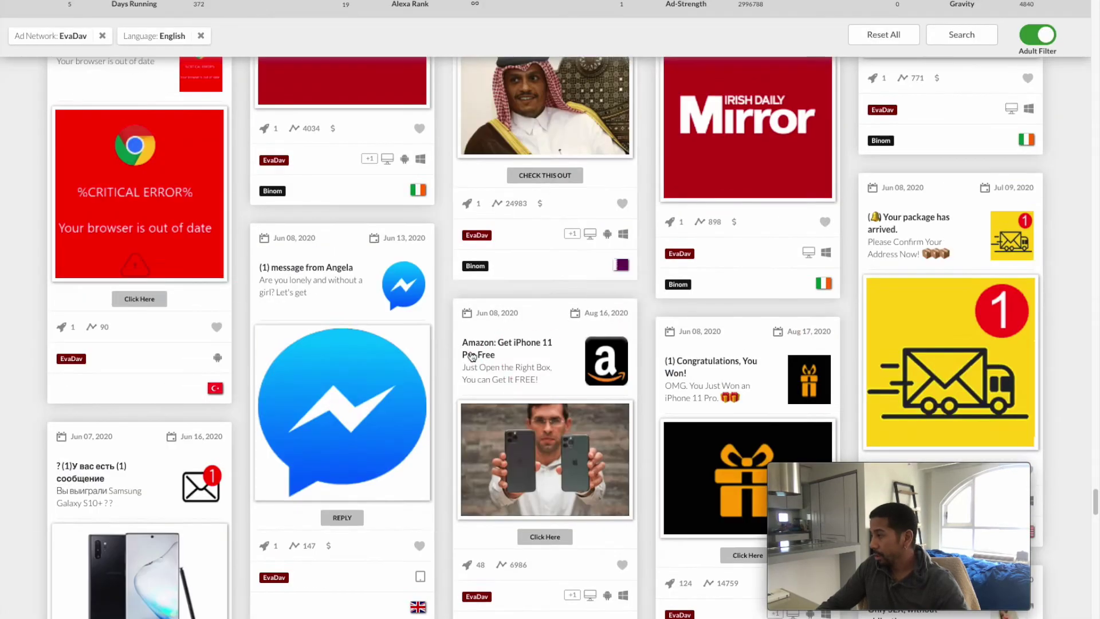
scroll(344, 345, down, 5)
scroll(471, 355, down, 5)
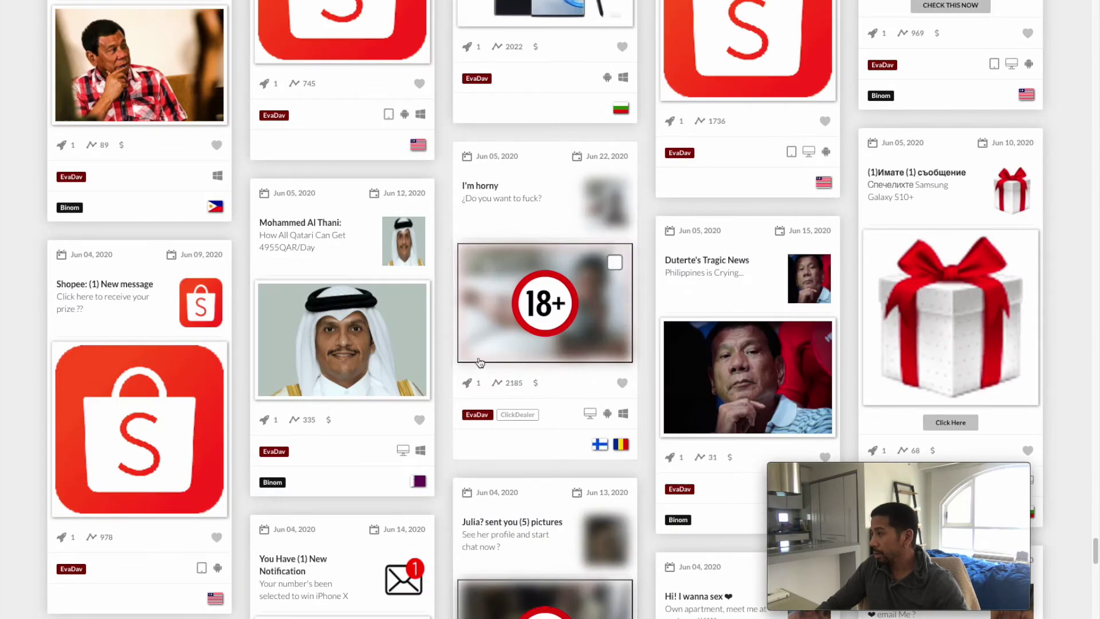
click(683, 272)
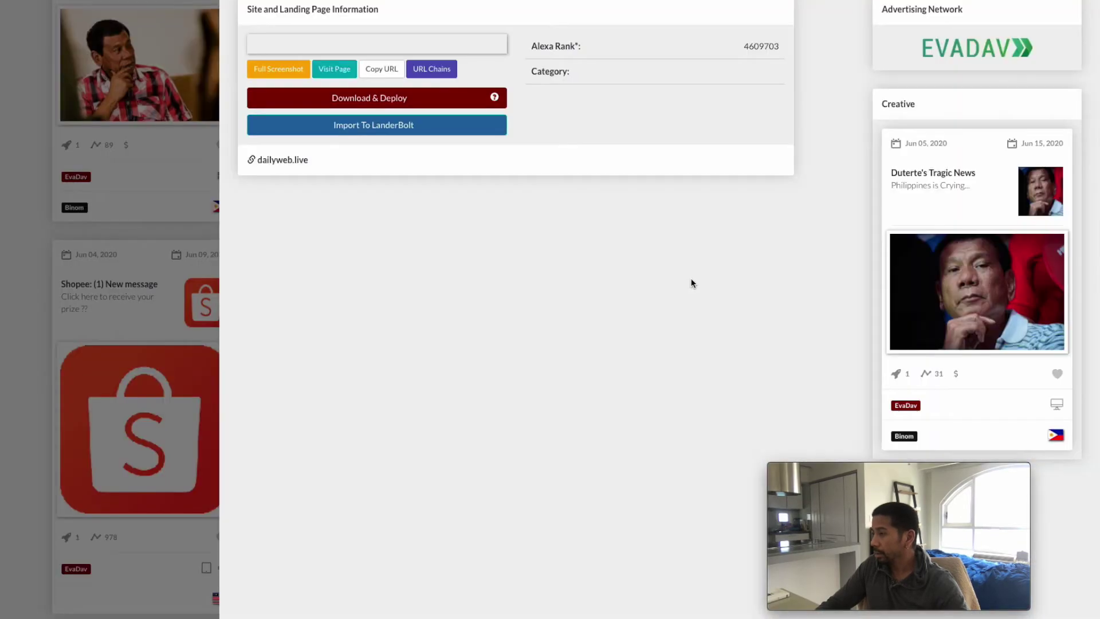
click(436, 176)
scroll(557, 210, up, 4)
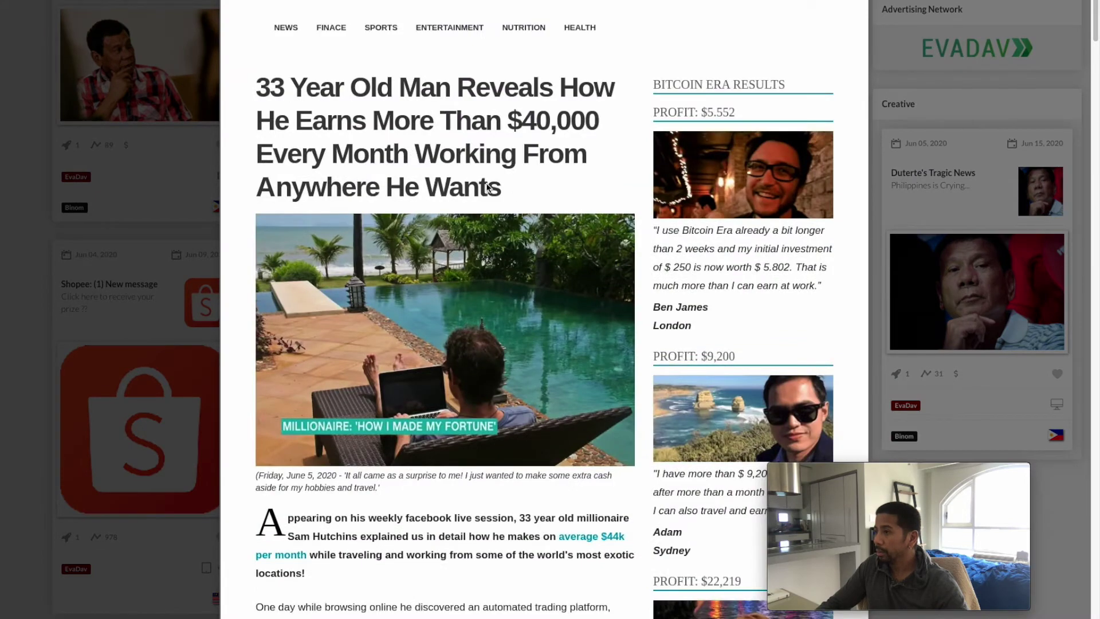
click(139, 330)
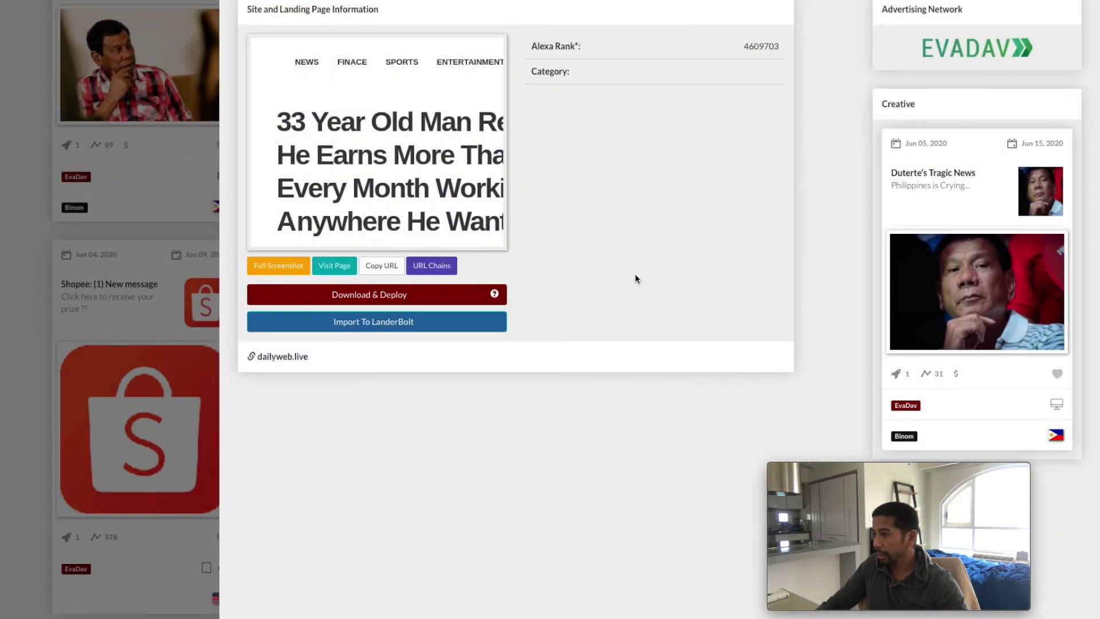
click(140, 273)
scroll(437, 316, down, 5)
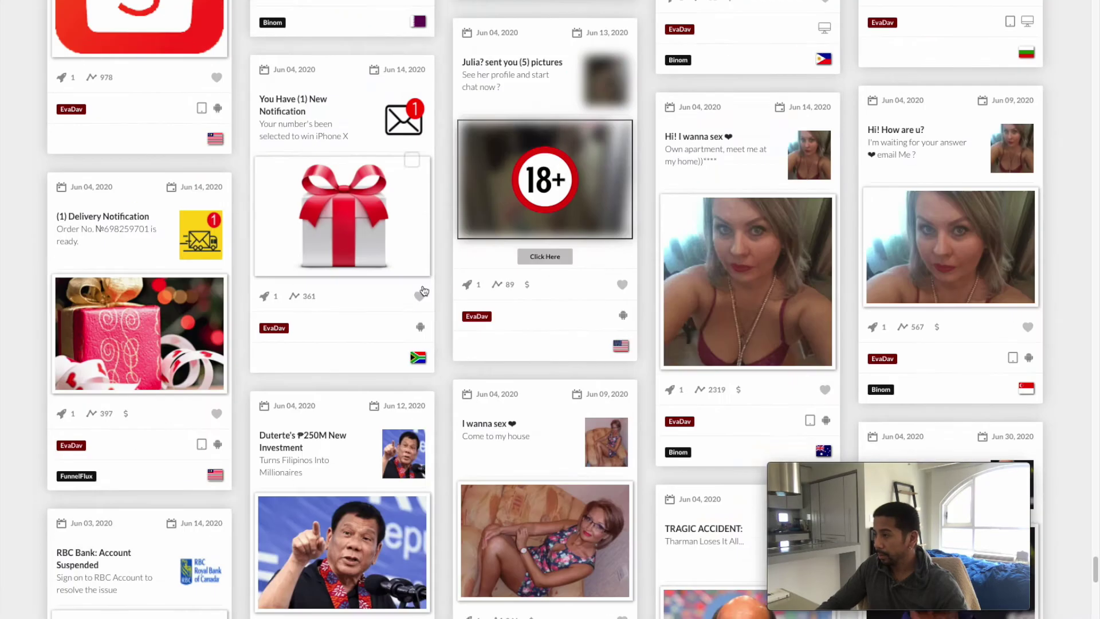
scroll(437, 317, down, 5)
scroll(436, 317, down, 6)
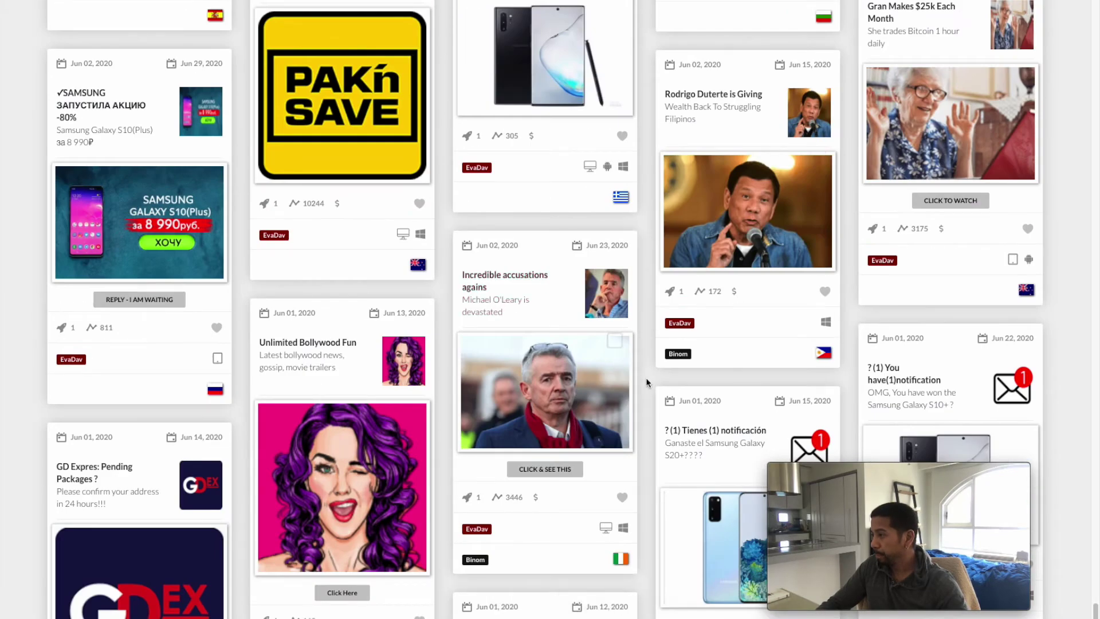
scroll(646, 347, down, 1)
scroll(647, 349, down, 3)
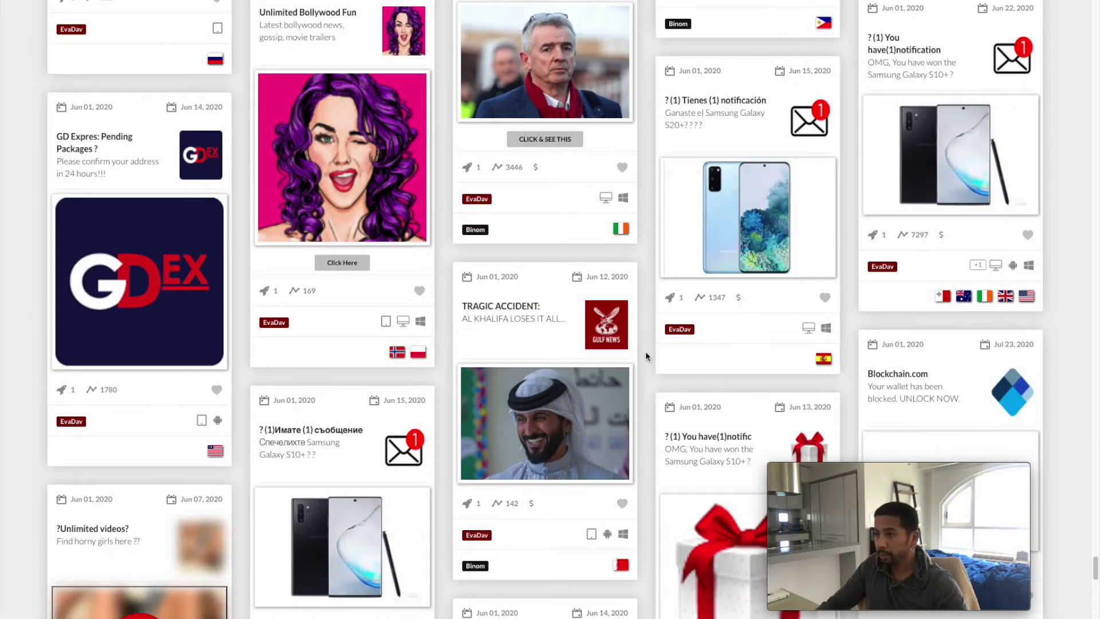
scroll(646, 356, down, 1)
scroll(646, 356, down, 3)
scroll(646, 356, down, 3)
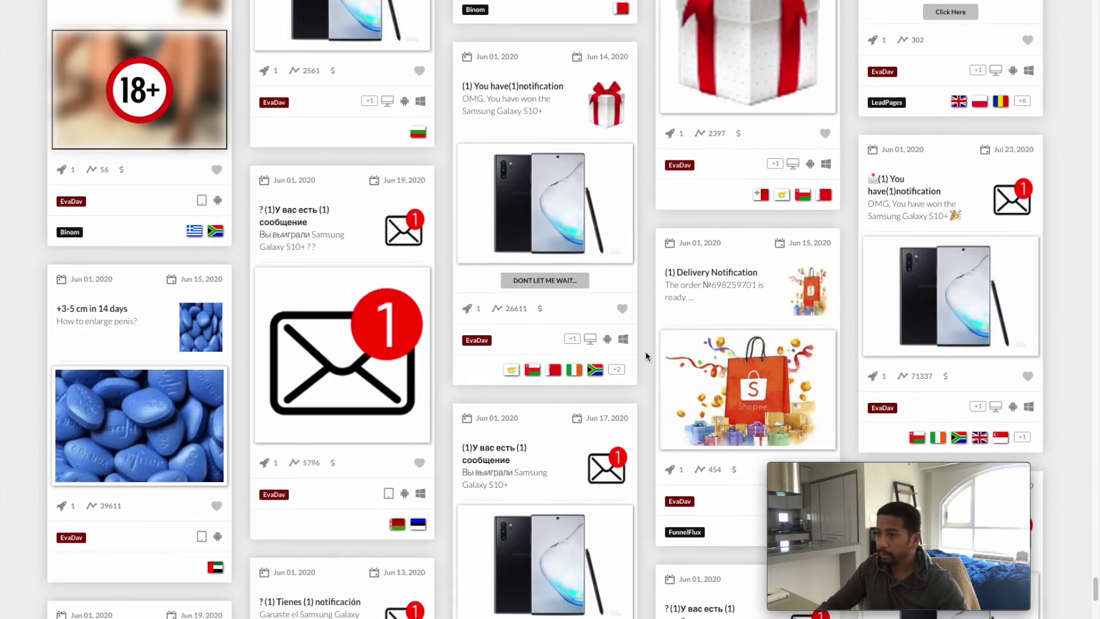
scroll(646, 351, down, 3)
scroll(645, 351, down, 3)
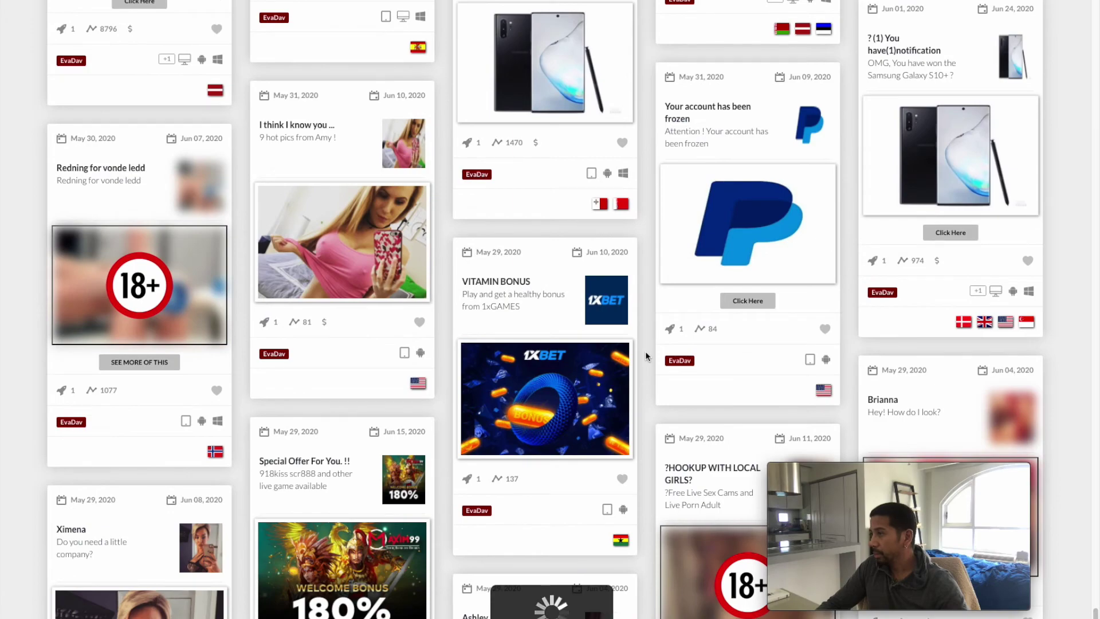
scroll(646, 351, down, 1)
scroll(646, 351, down, 3)
scroll(646, 350, down, 3)
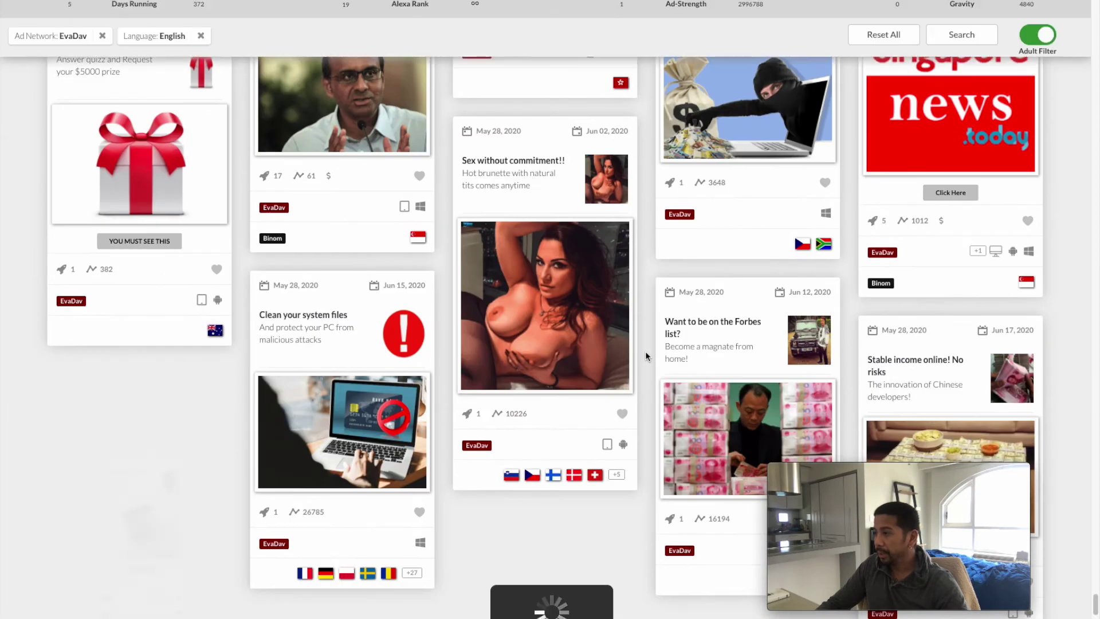
scroll(646, 351, down, 5)
scroll(646, 351, down, 3)
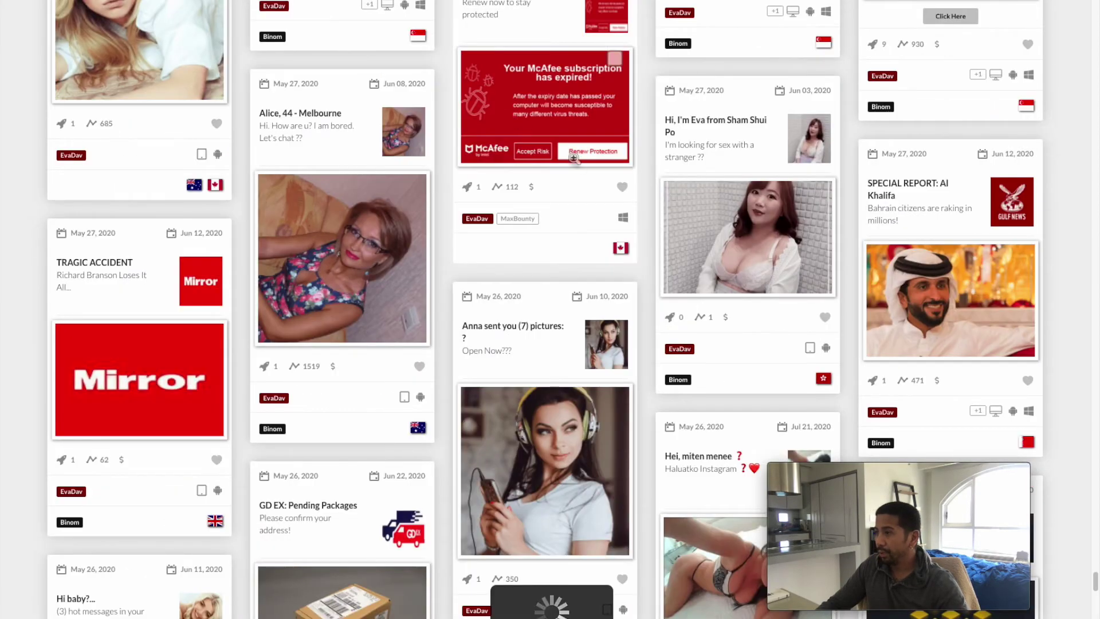
scroll(568, 168, up, 1)
scroll(538, 205, up, 3)
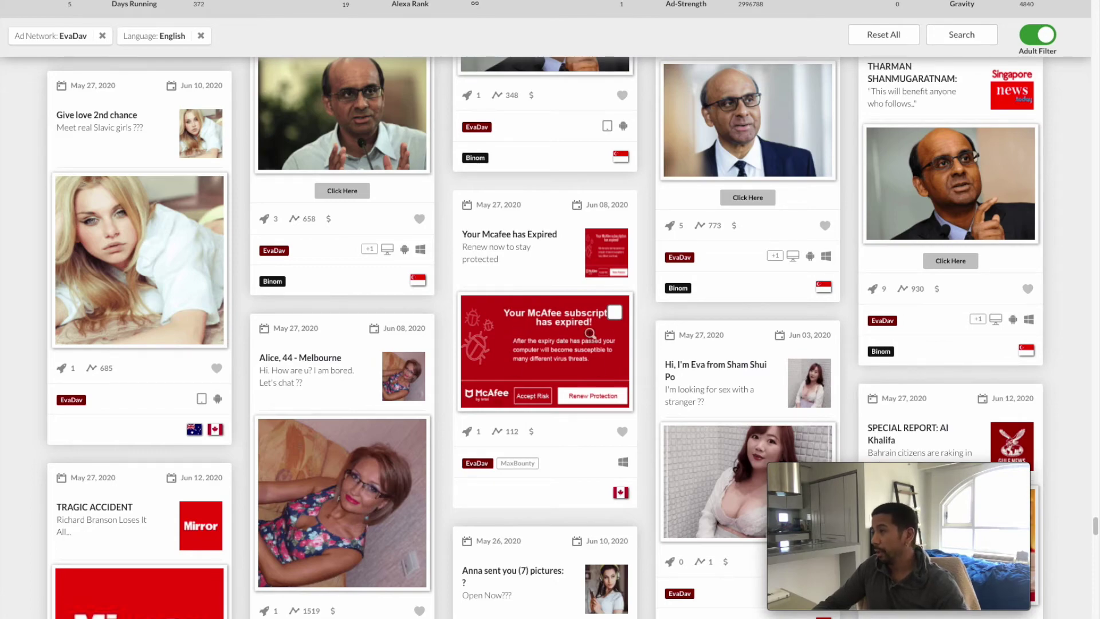
scroll(574, 301, down, 3)
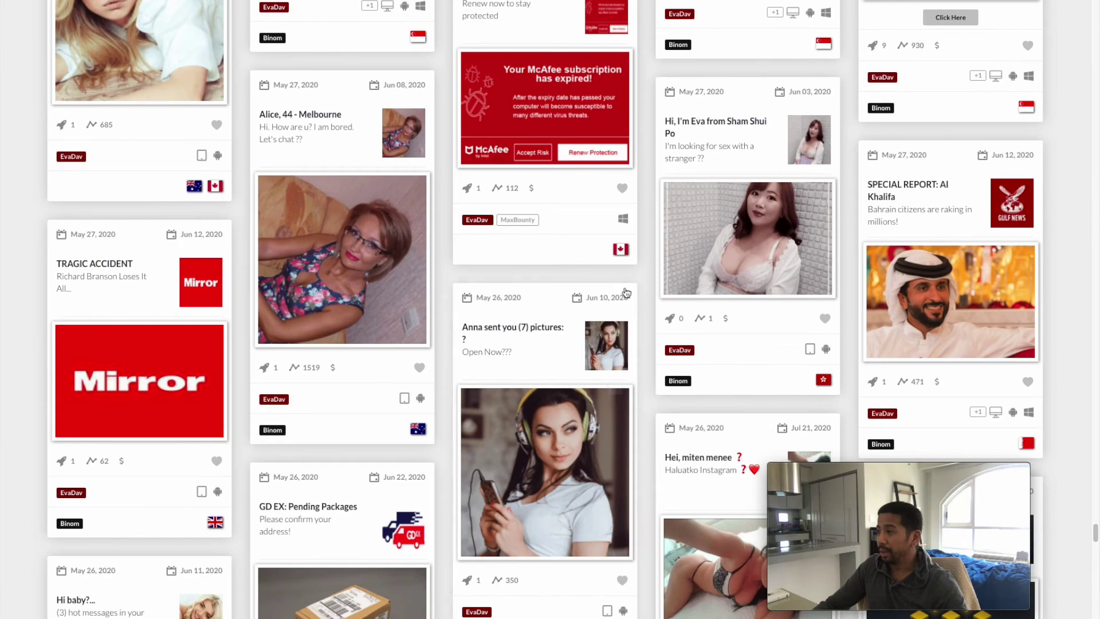
scroll(654, 274, down, 2)
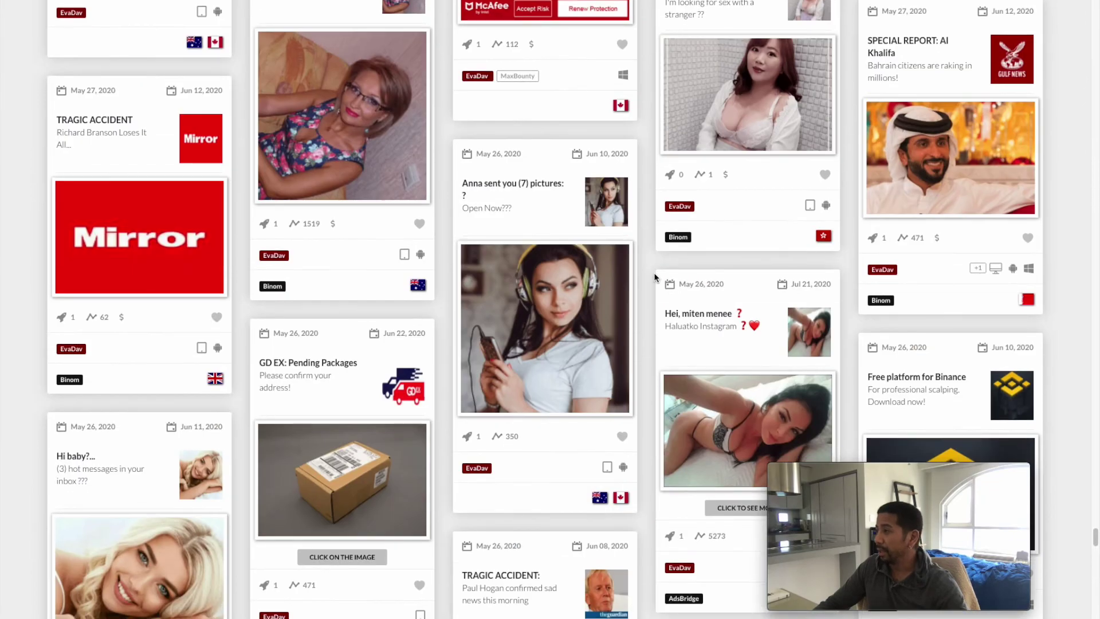
scroll(654, 272, up, 5)
scroll(655, 273, down, 9)
scroll(654, 275, down, 3)
scroll(653, 275, up, 10)
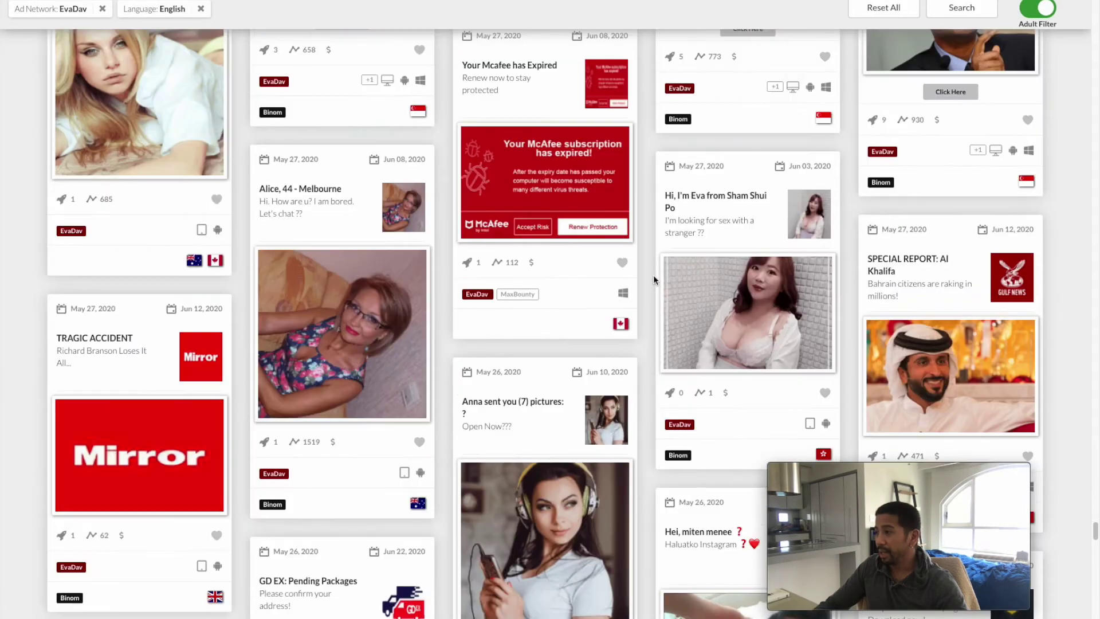
scroll(653, 274, up, 2)
scroll(539, 345, down, 2)
scroll(538, 345, down, 10)
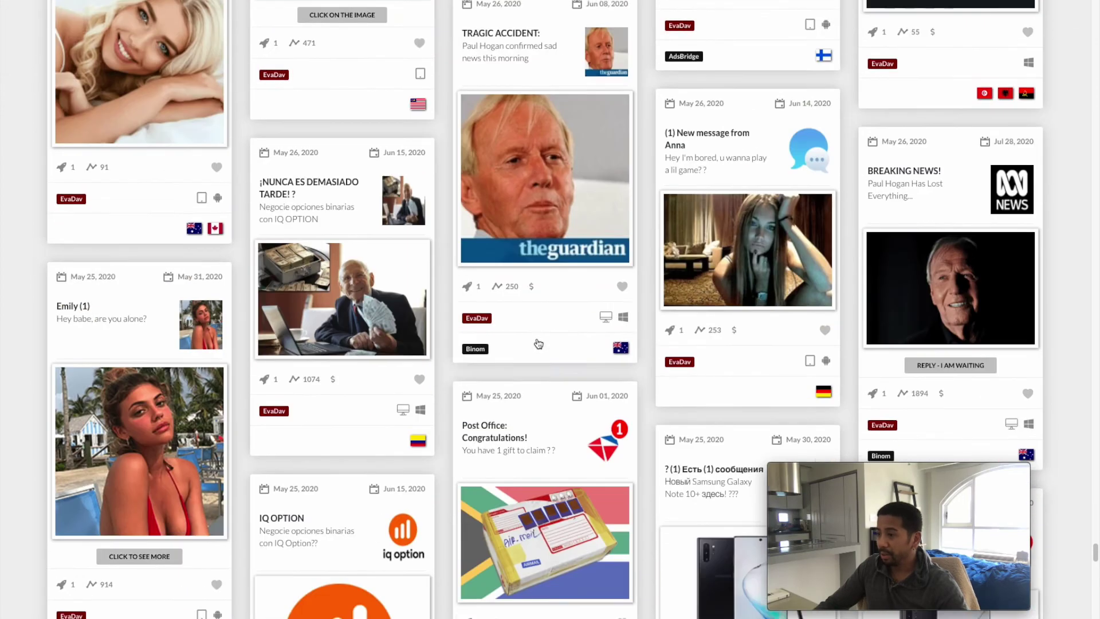
scroll(538, 345, down, 3)
scroll(533, 342, down, 2)
scroll(517, 340, down, 2)
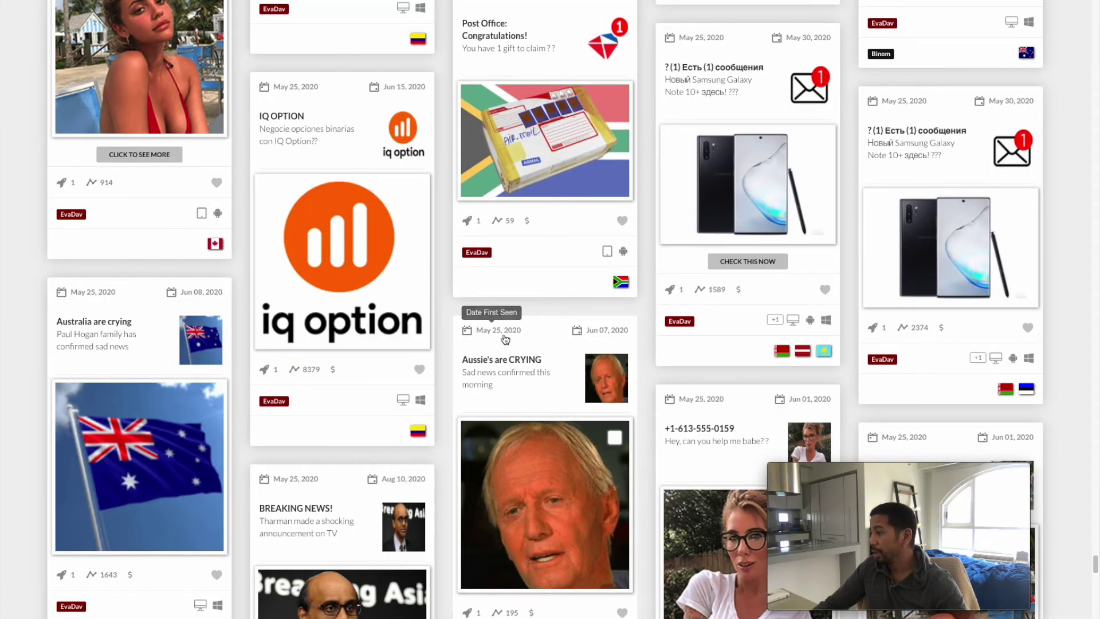
scroll(505, 339, down, 8)
scroll(505, 340, down, 7)
scroll(505, 336, down, 3)
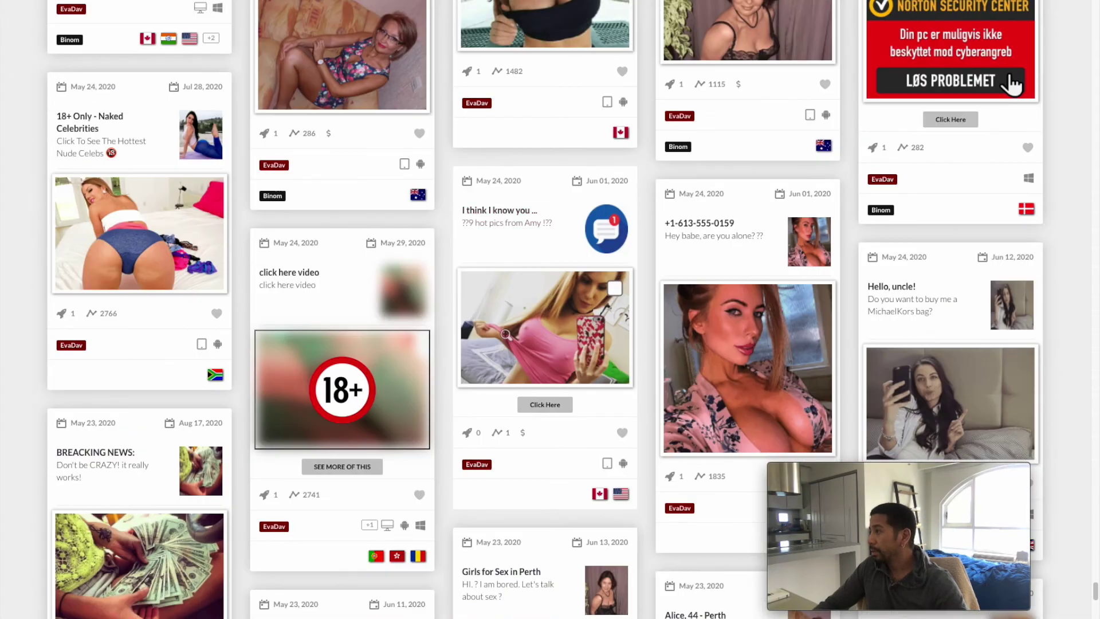
scroll(509, 334, up, 2)
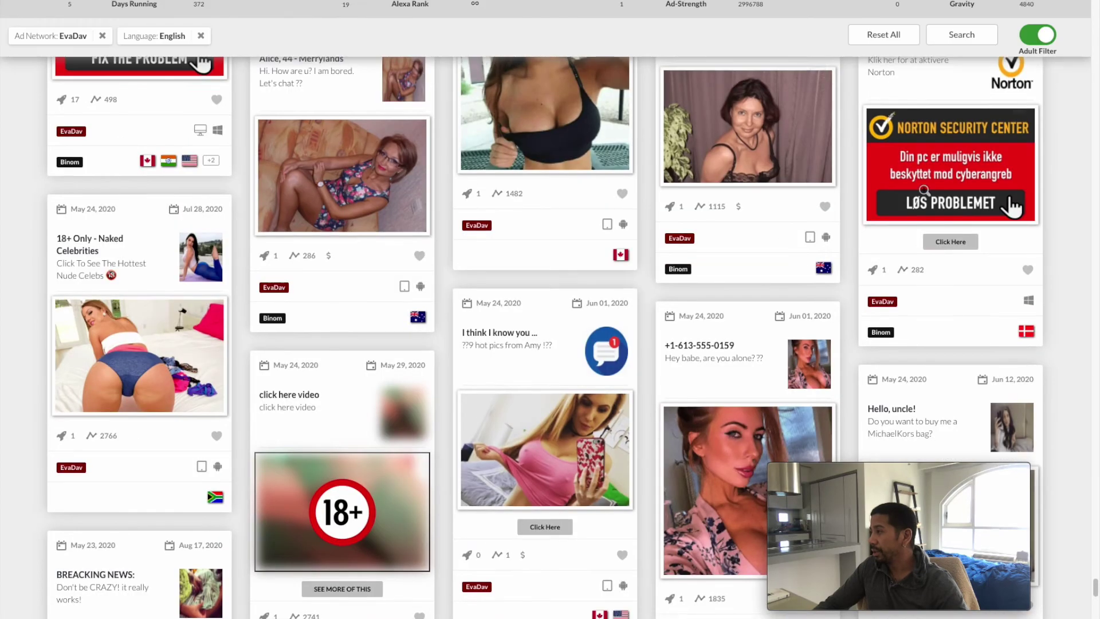
scroll(533, 337, down, 2)
scroll(585, 342, down, 8)
scroll(590, 342, down, 5)
scroll(590, 342, up, 6)
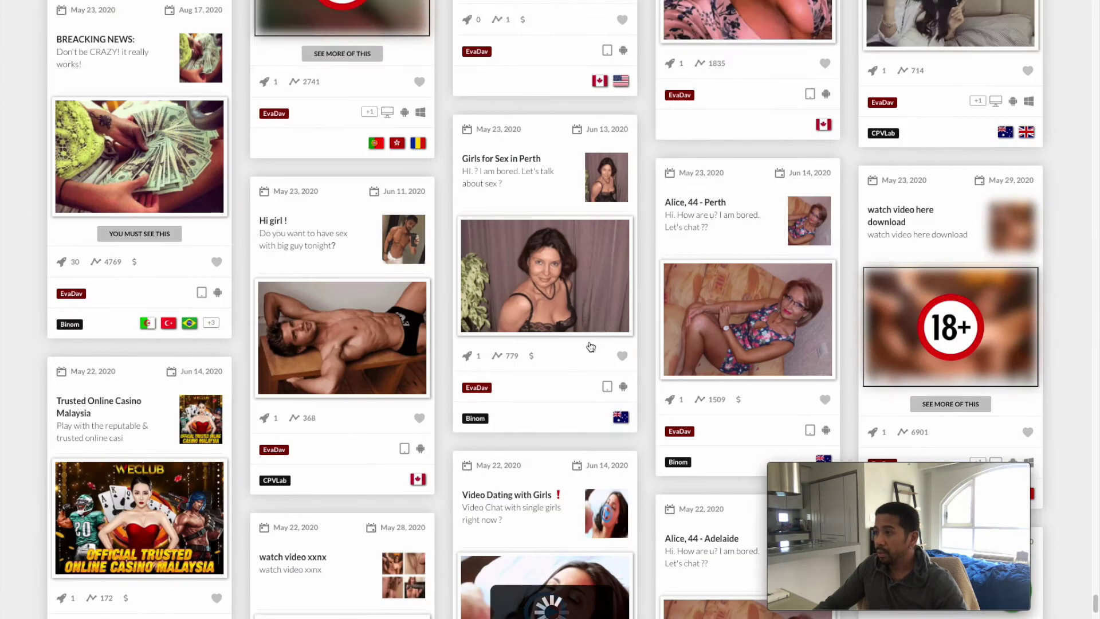
scroll(590, 342, down, 2)
scroll(589, 342, down, 4)
scroll(590, 342, down, 5)
scroll(589, 342, down, 6)
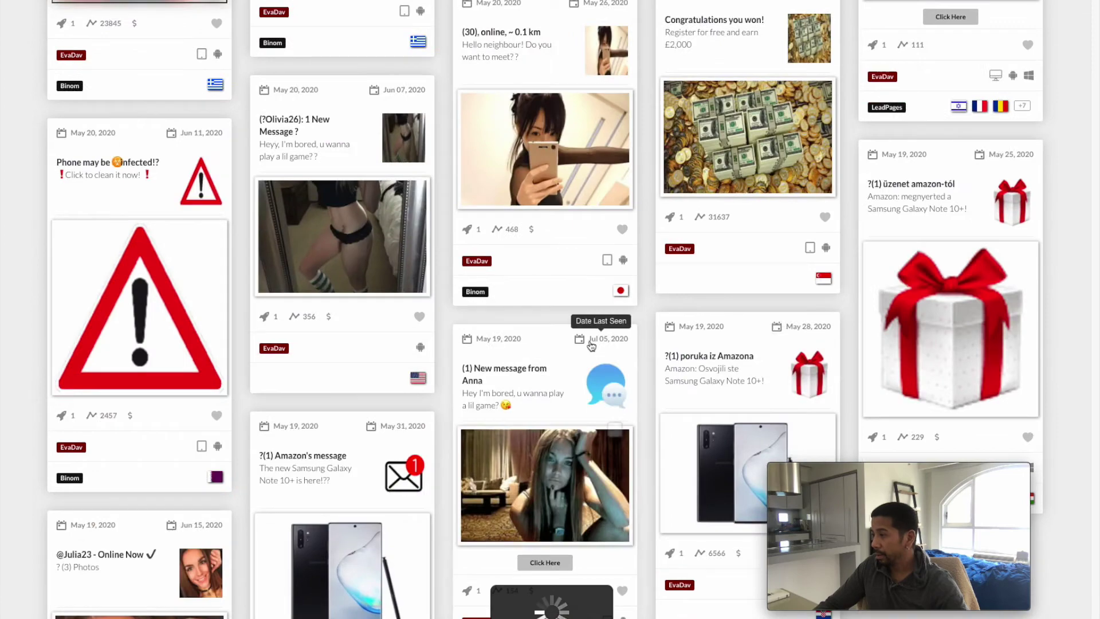
scroll(592, 346, down, 3)
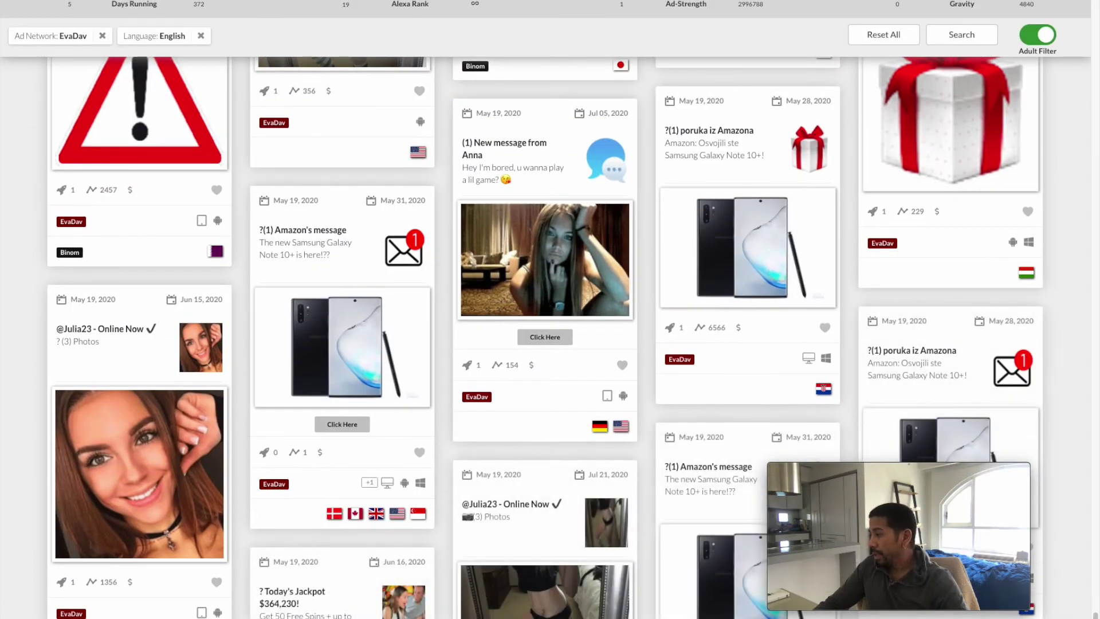
scroll(1004, 241, up, 2)
scroll(1032, 172, up, 15)
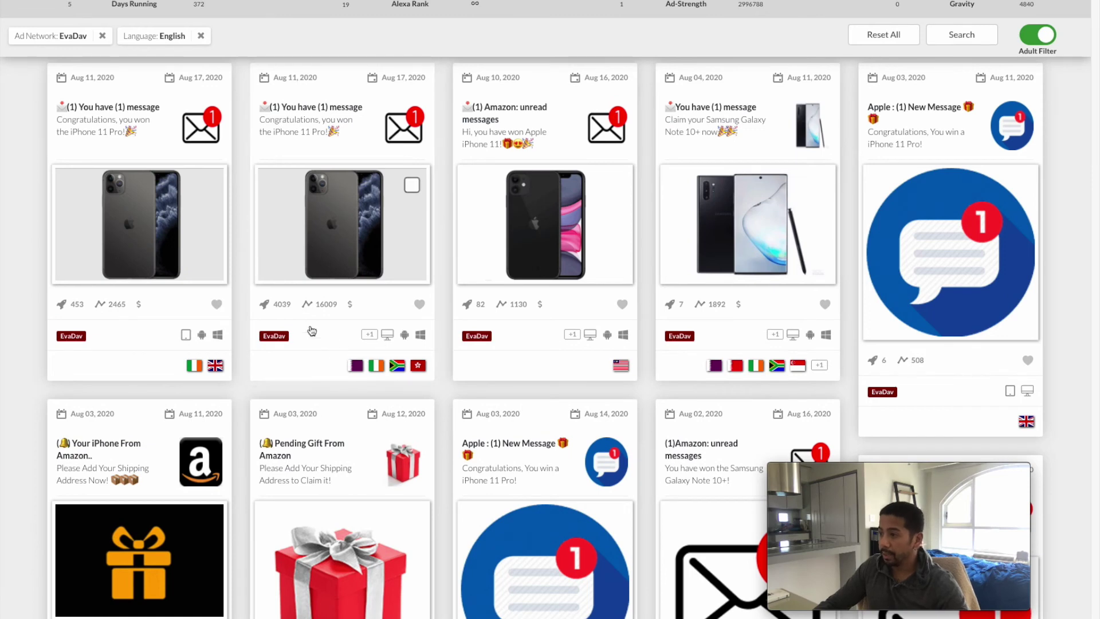
mouse_move(342, 224)
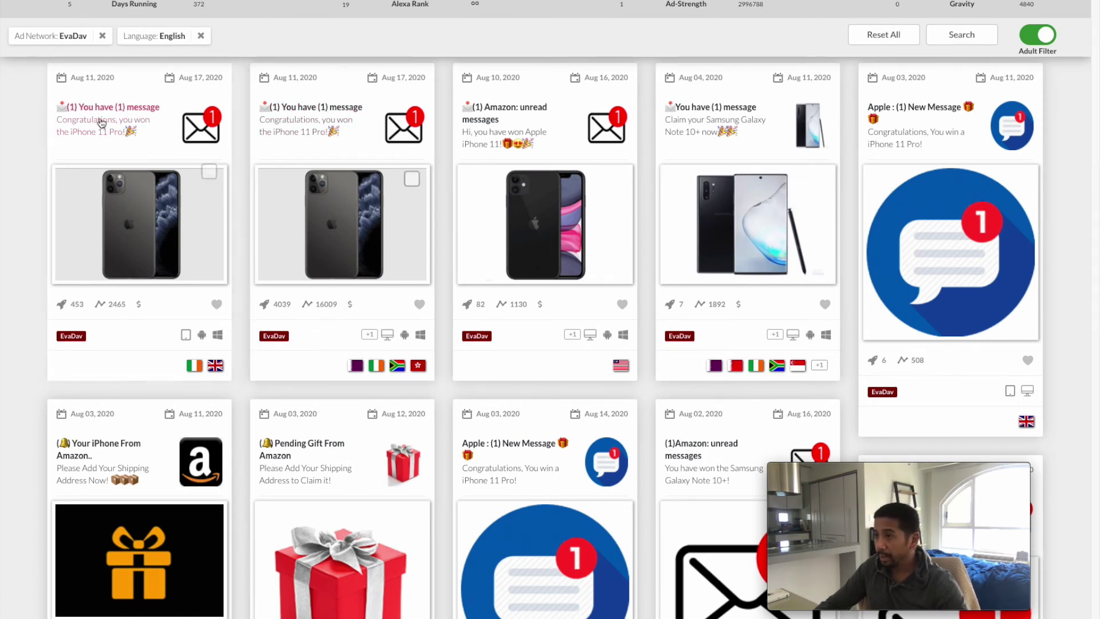
click(114, 133)
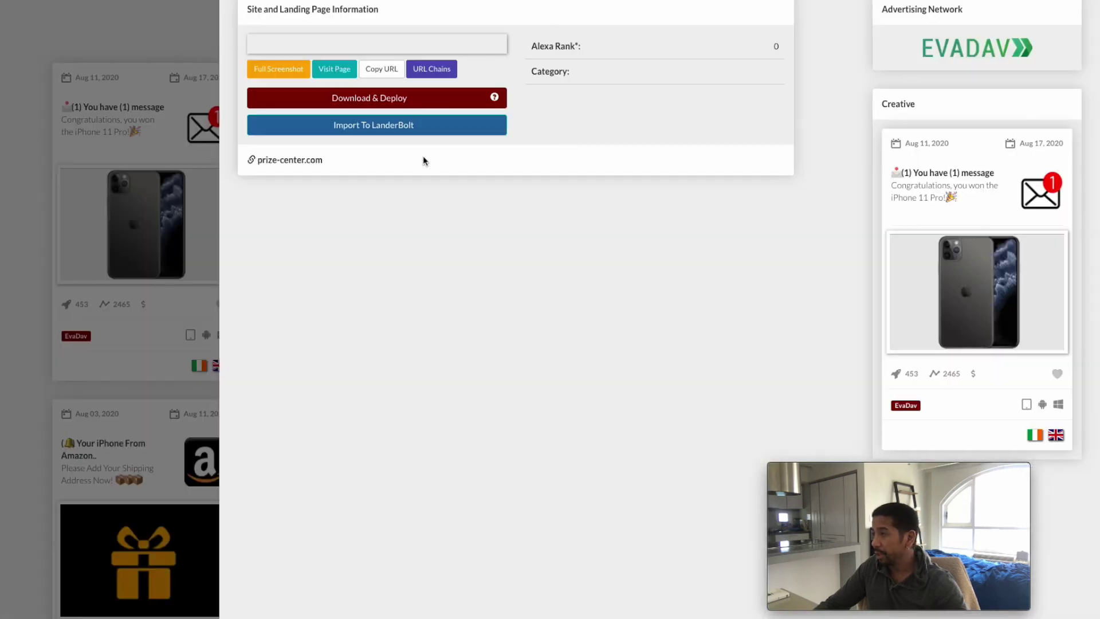
key(Escape)
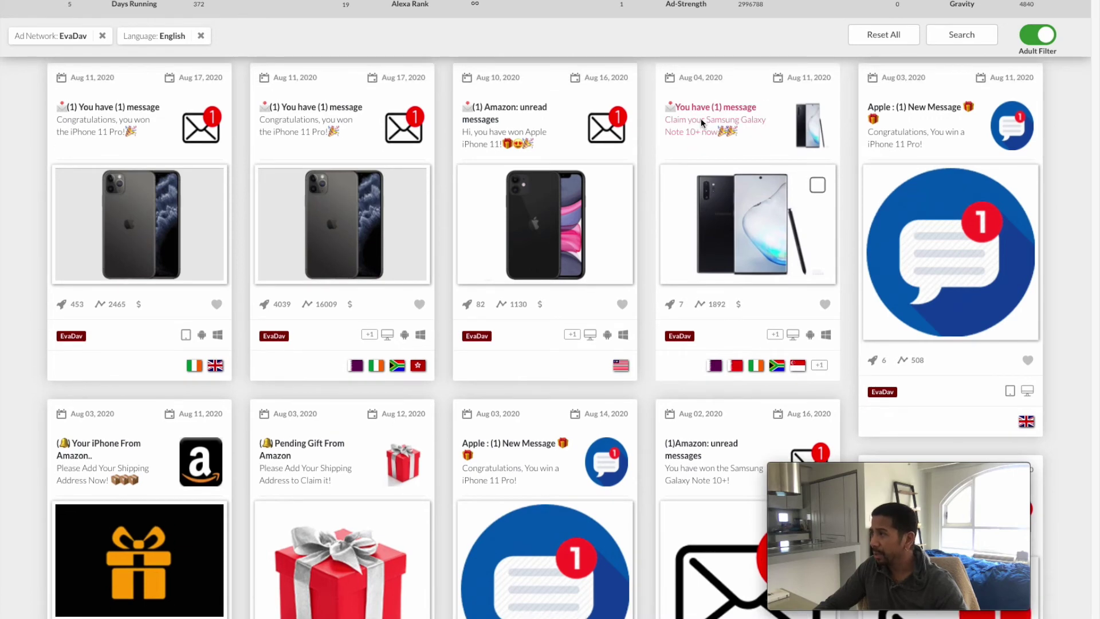
click(701, 119)
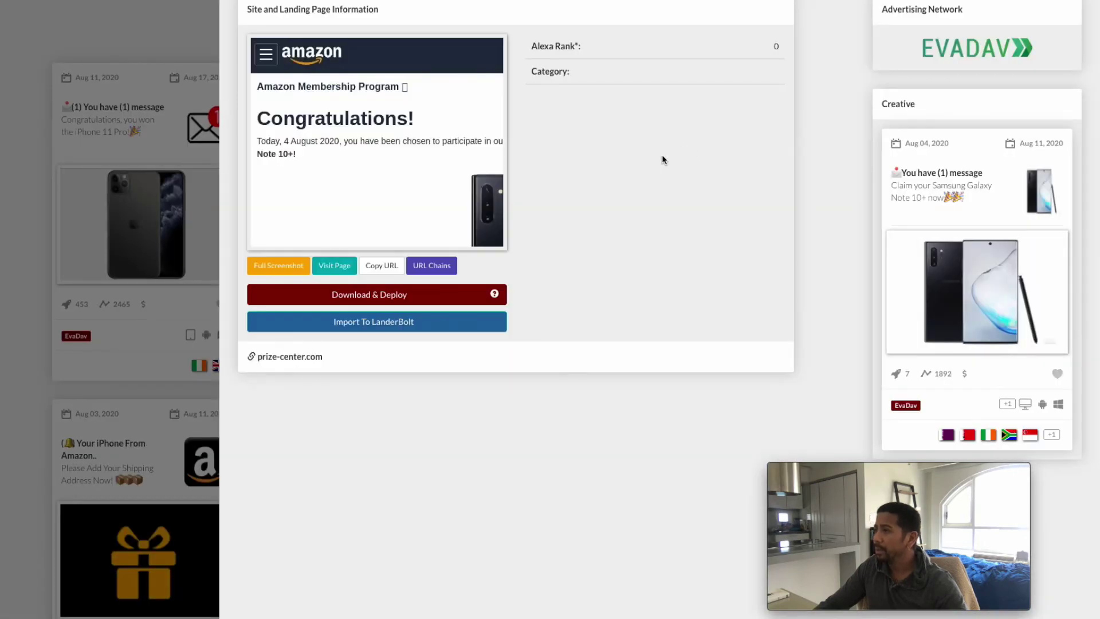
click(365, 125)
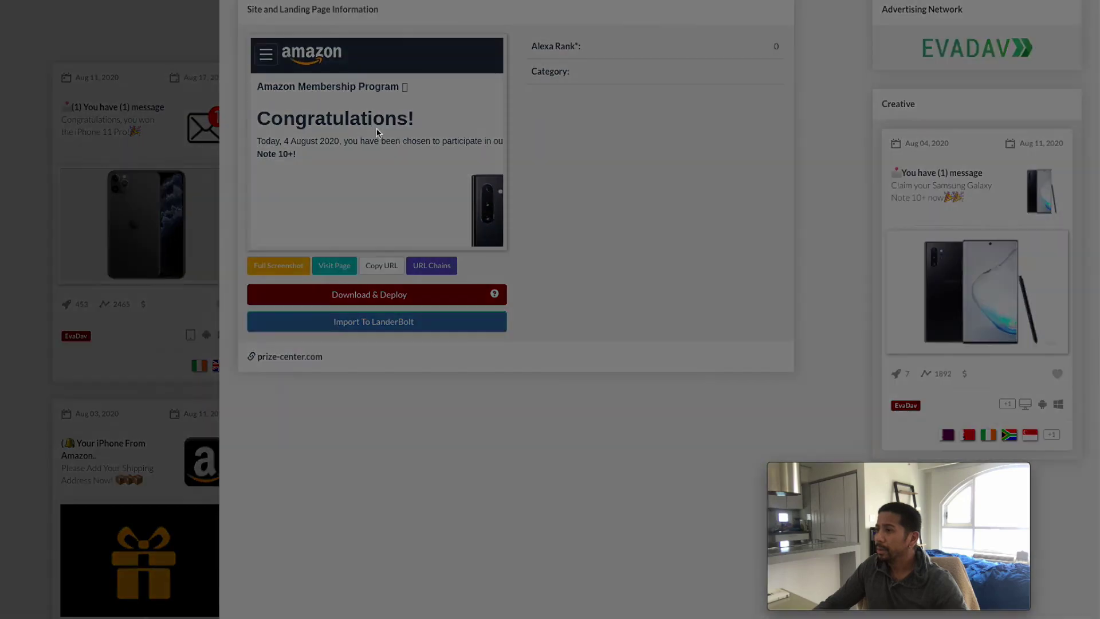
click(174, 355)
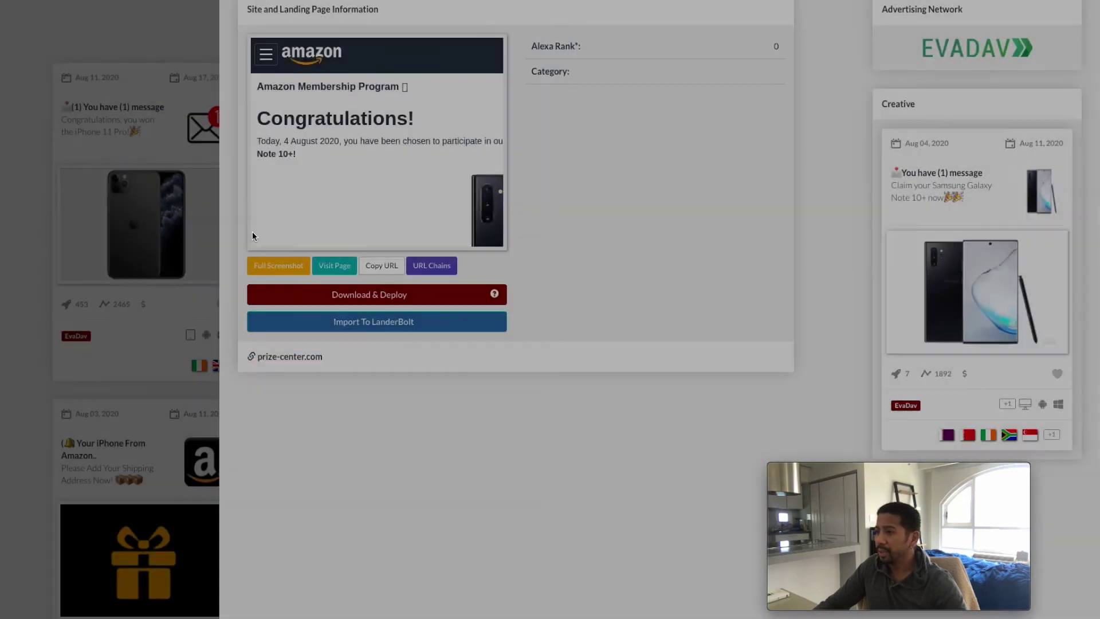
key(Escape)
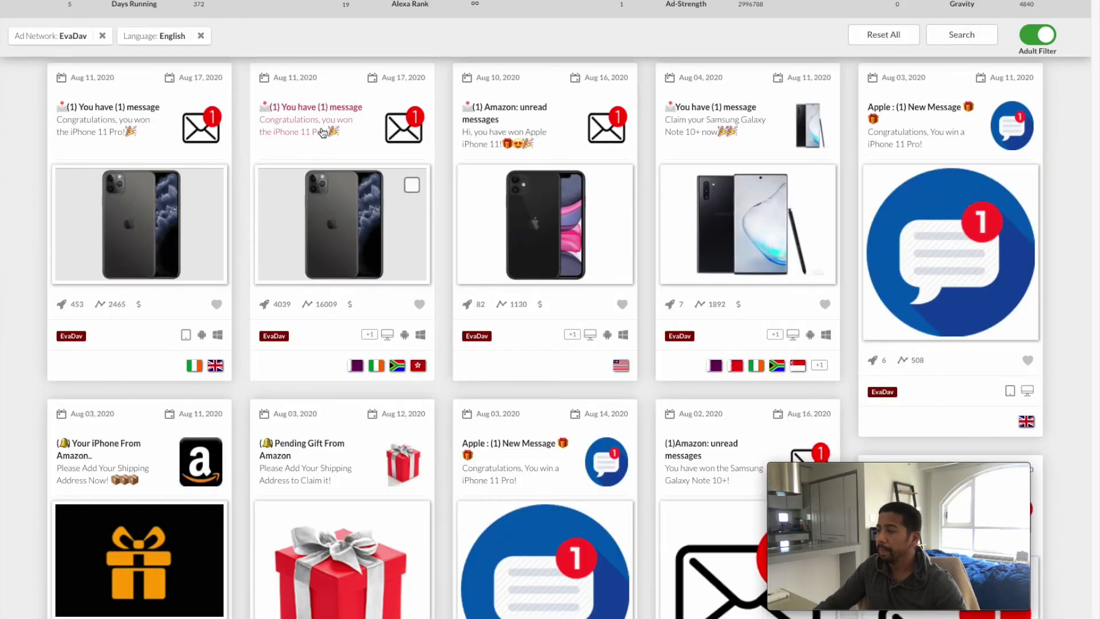
click(331, 132)
click(442, 232)
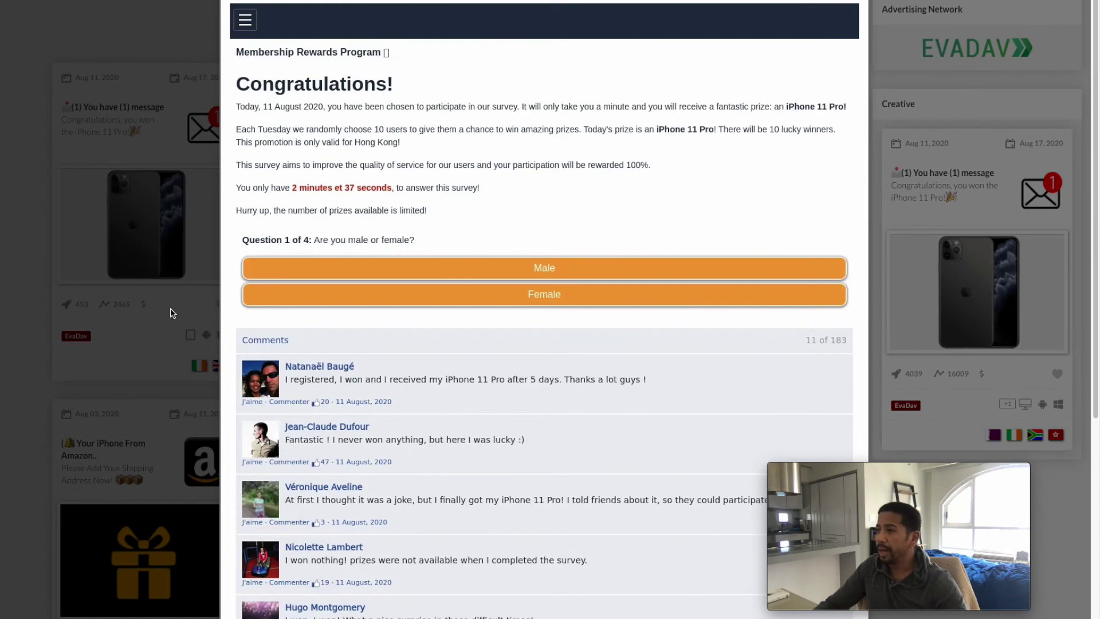
click(171, 313)
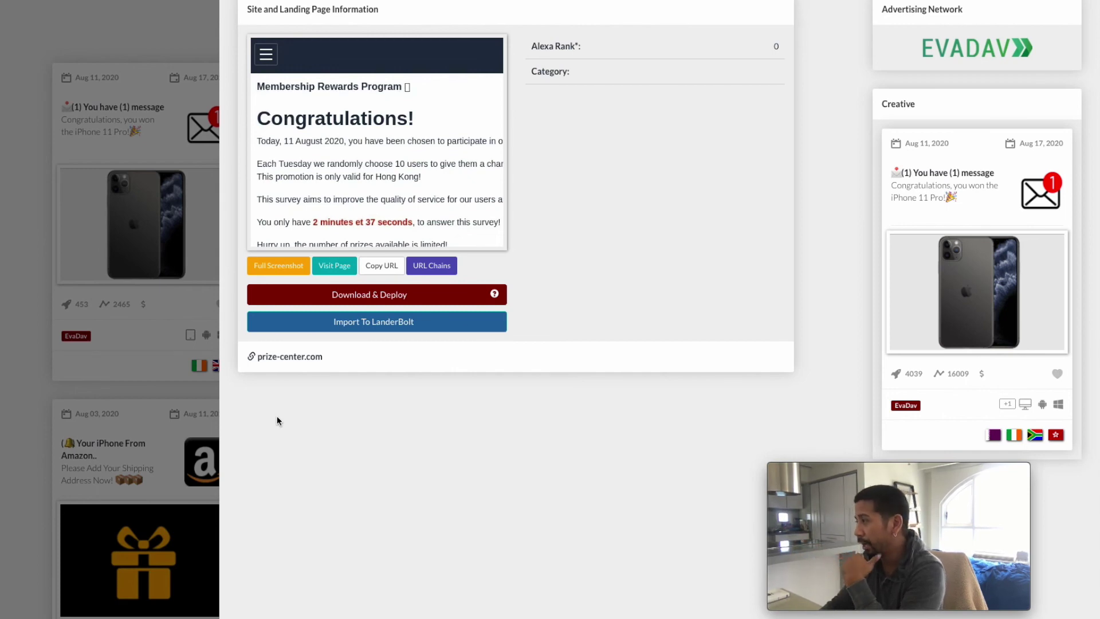
click(163, 393)
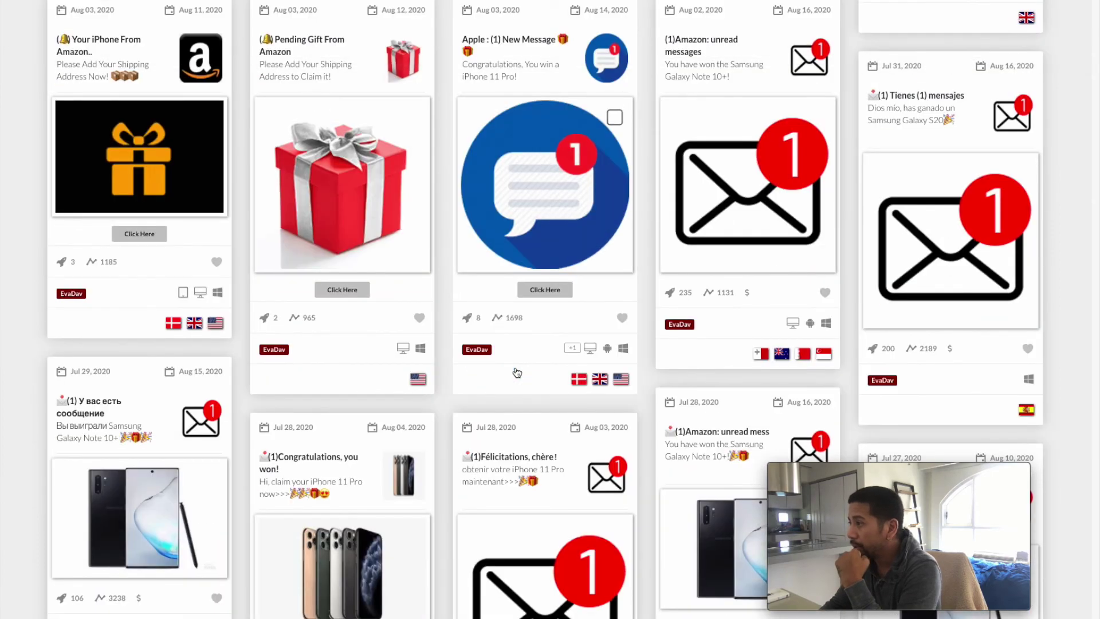
scroll(516, 372, up, 5)
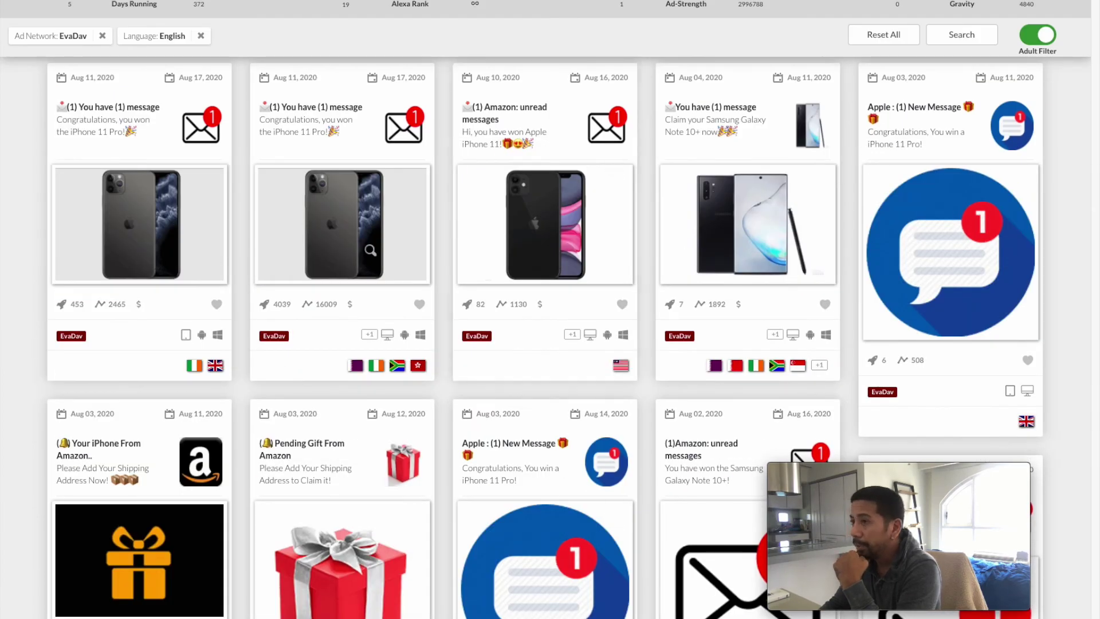
mouse_move(343, 225)
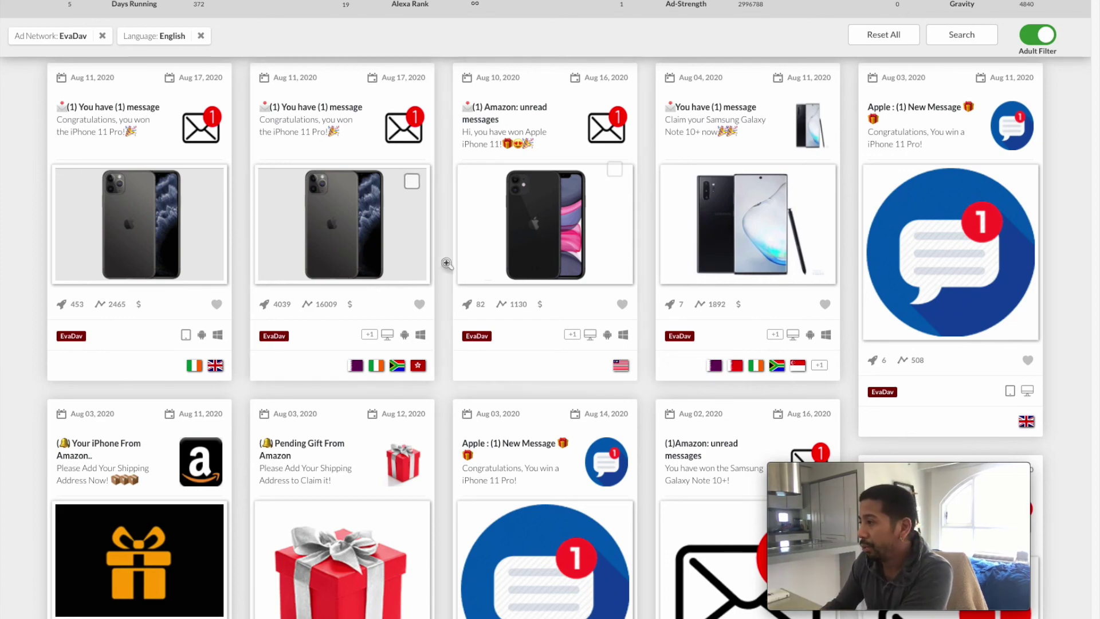
scroll(445, 231, down, 5)
scroll(447, 229, down, 5)
scroll(445, 229, down, 5)
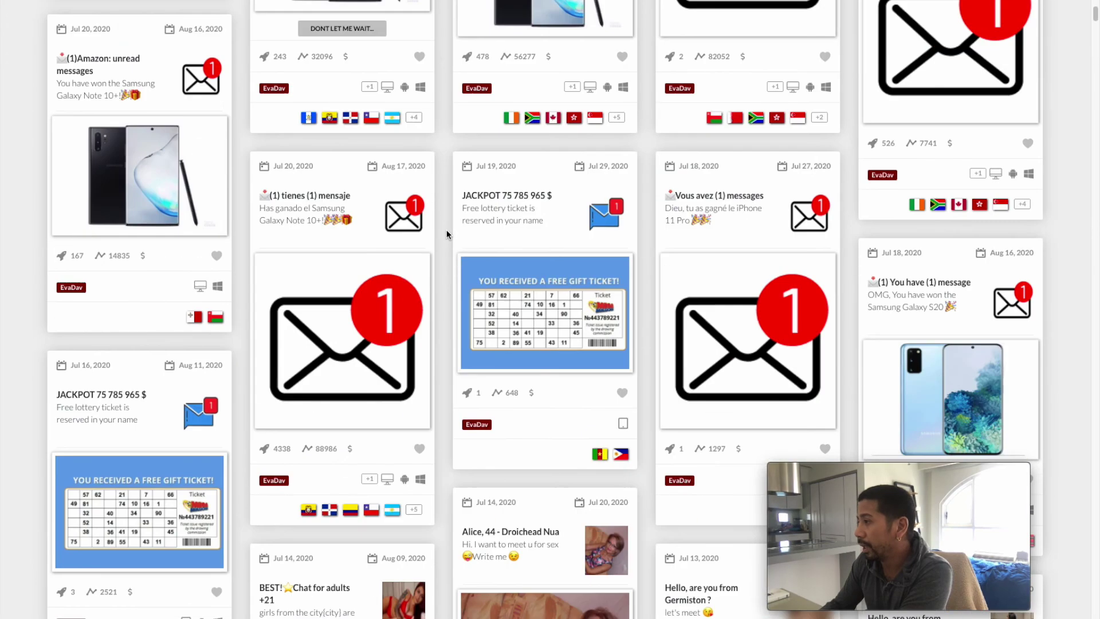
scroll(446, 230, down, 5)
scroll(446, 229, down, 5)
scroll(464, 228, down, 5)
scroll(481, 225, up, 5)
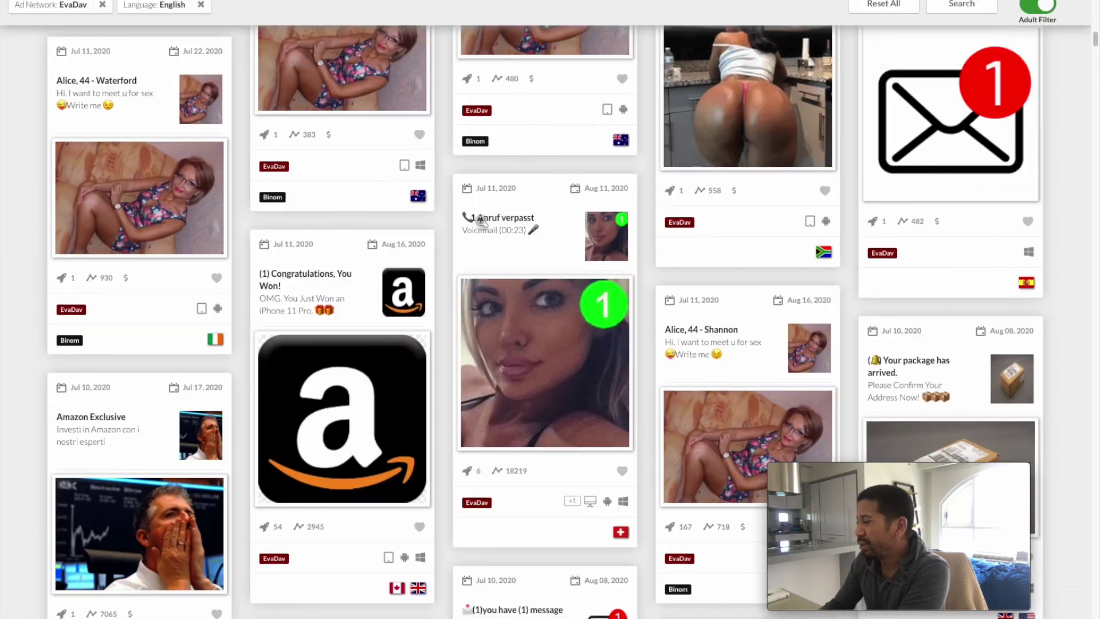
scroll(482, 224, up, 5)
scroll(483, 224, up, 5)
scroll(486, 224, up, 5)
scroll(486, 225, up, 5)
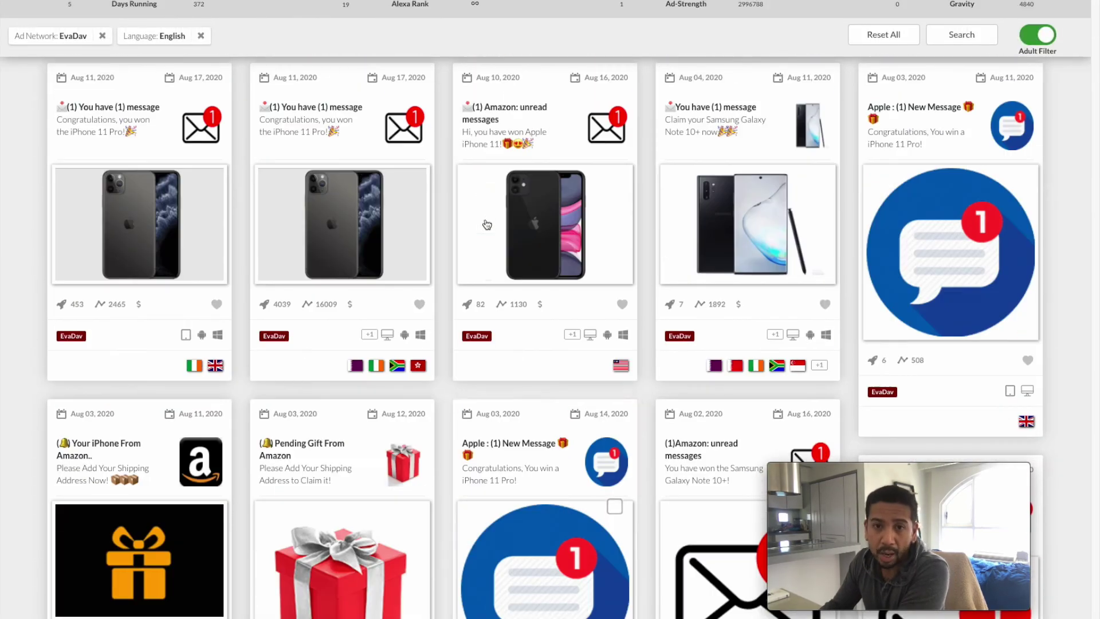